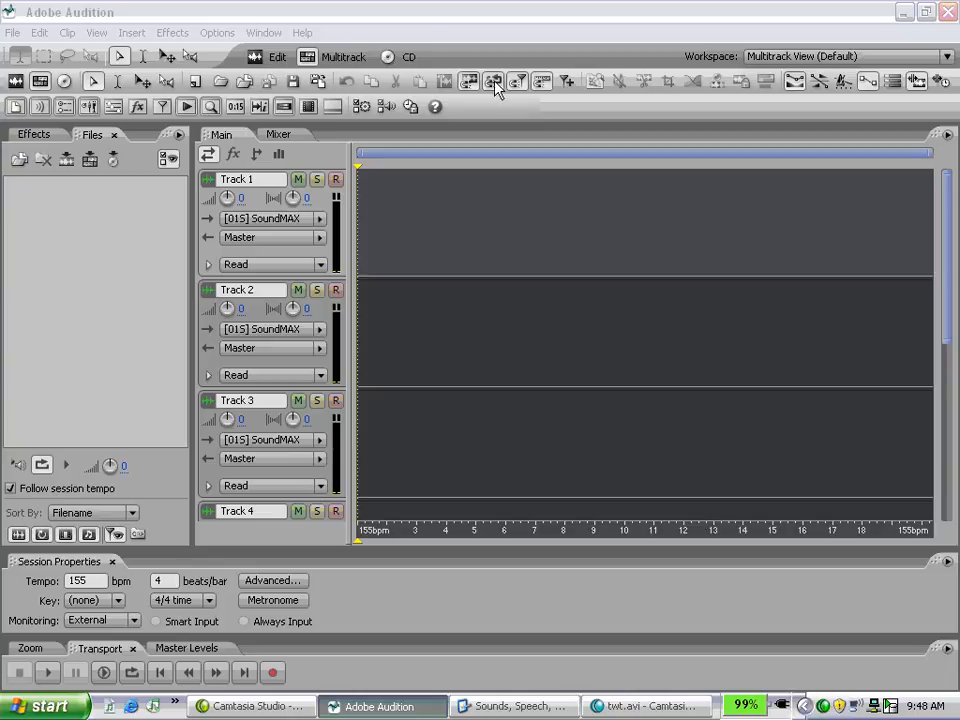
# Step: Start importing audio files and browse to the Drums folder of the AuralE collection in acidLOOPs
pyautogui.click(20, 161)
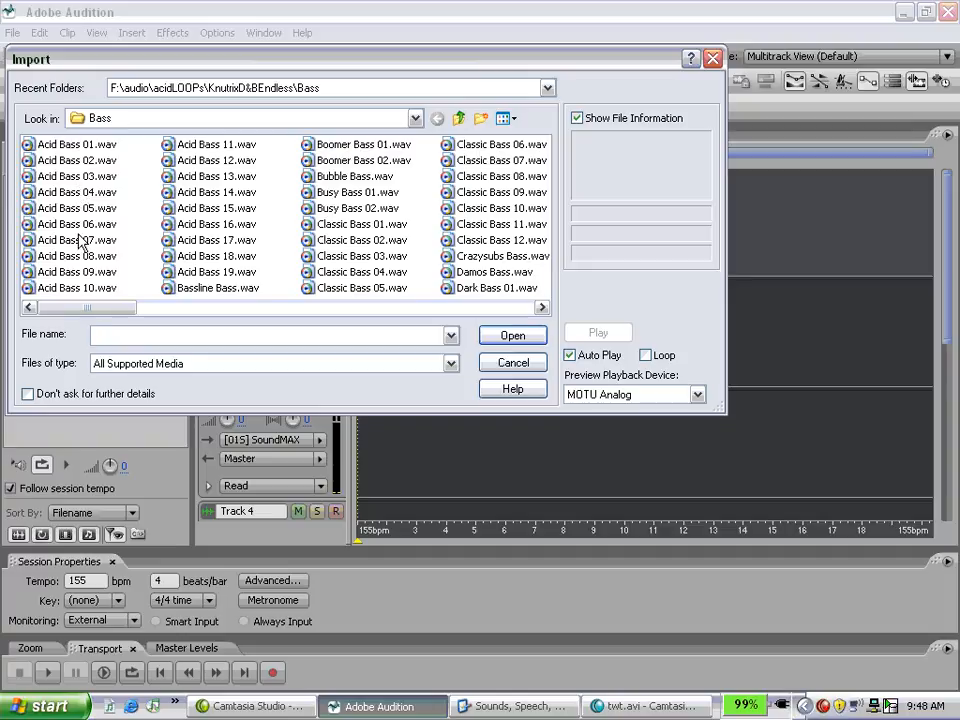
pyautogui.click(78, 226)
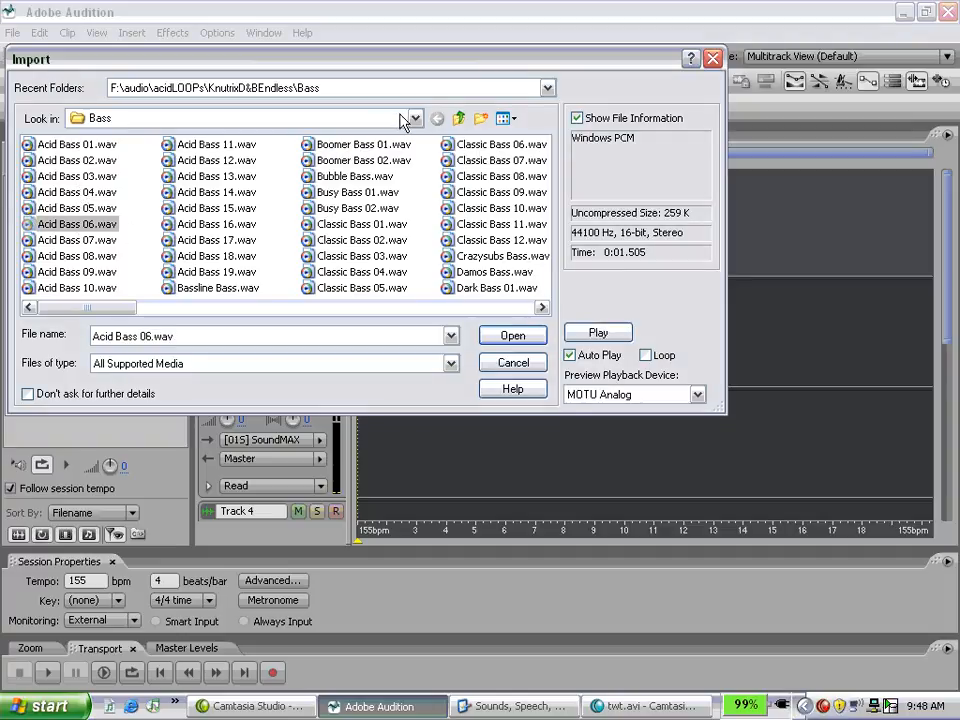
pyautogui.click(459, 118)
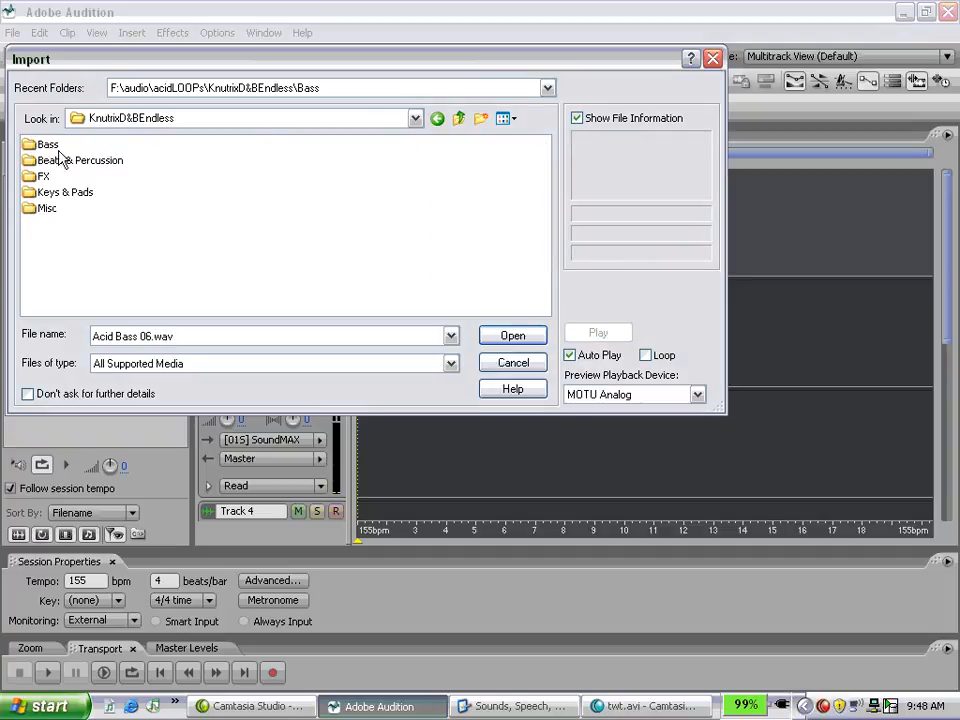
pyautogui.click(460, 120)
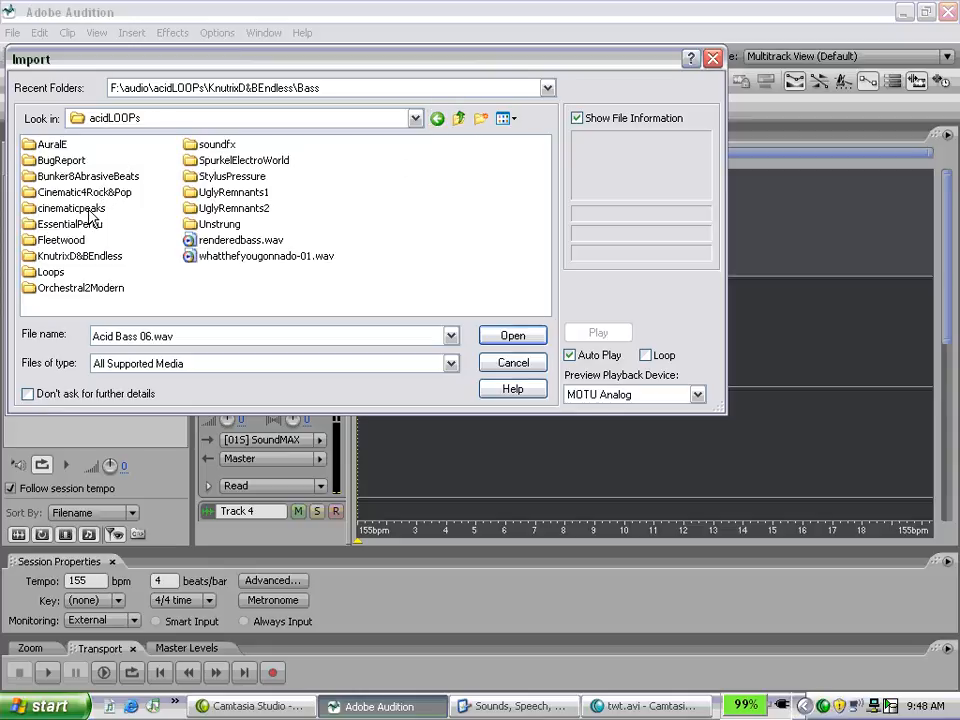
pyautogui.click(51, 150)
pyautogui.doubleClick(50, 150)
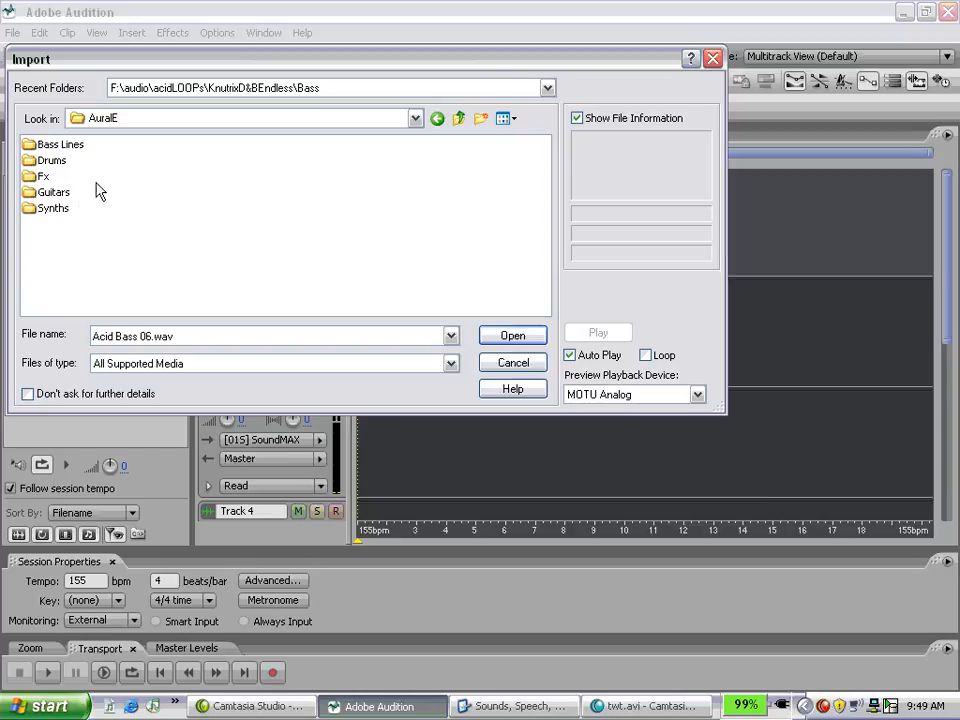
pyautogui.doubleClick(58, 160)
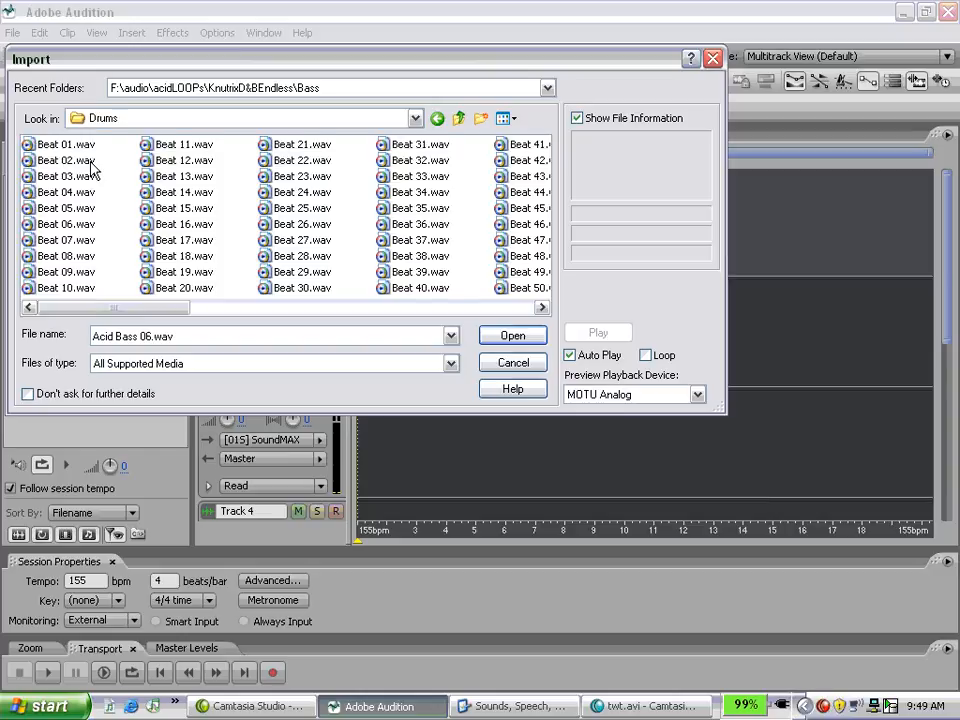
# Step: Audition several drum loops and import Beat 14.wav, Beat 18.wav, Beat 33.wav and Beat 37.wav together
pyautogui.click(68, 162)
pyautogui.click(165, 192)
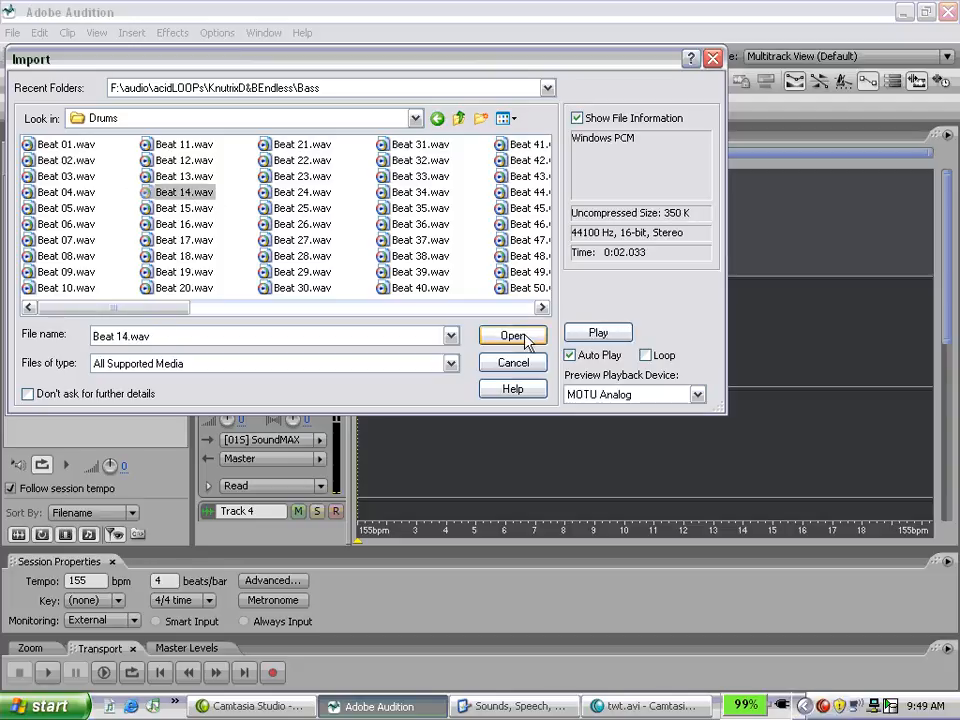
pyautogui.keyDown('ctrl'); pyautogui.click(425, 244); pyautogui.keyUp('ctrl')
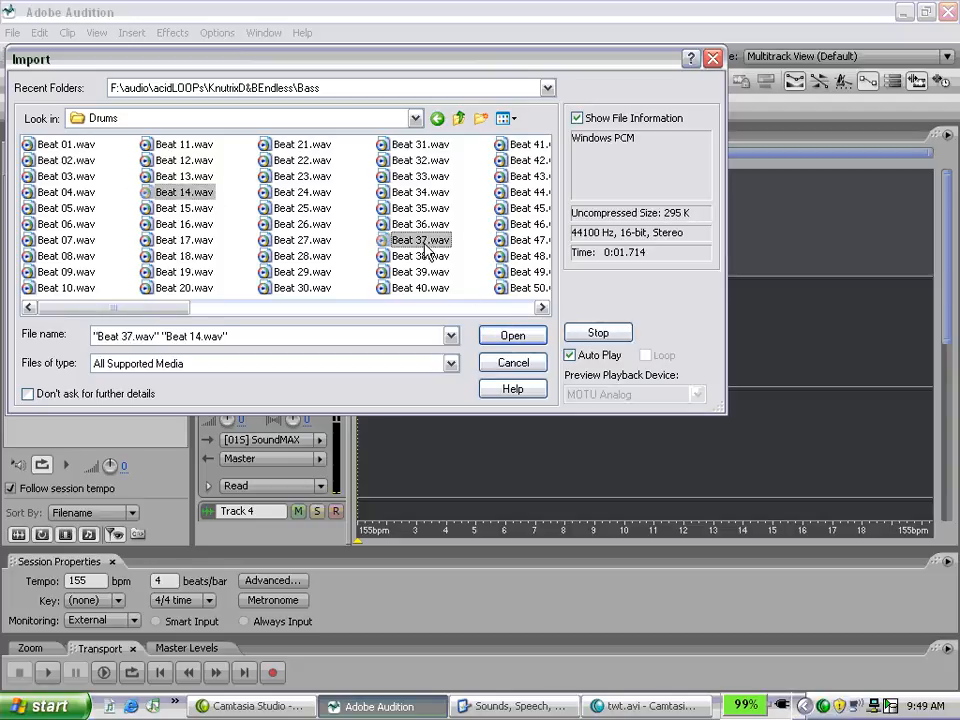
pyautogui.keyDown('ctrl'); pyautogui.click(420, 177); pyautogui.keyUp('ctrl')
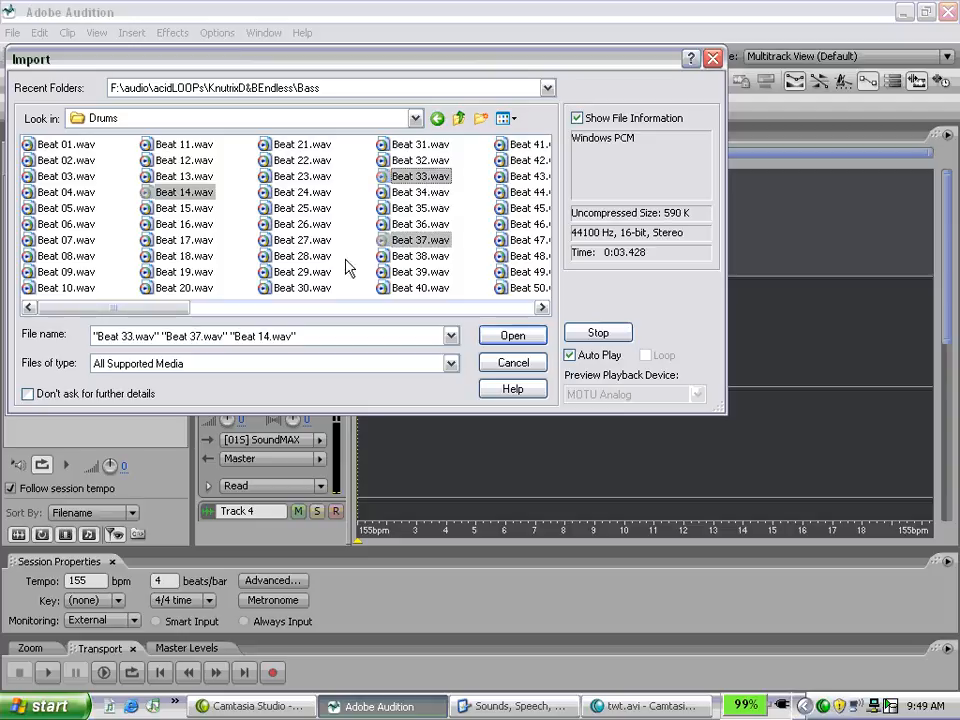
pyautogui.keyDown('ctrl'); pyautogui.click(299, 256); pyautogui.keyUp('ctrl')
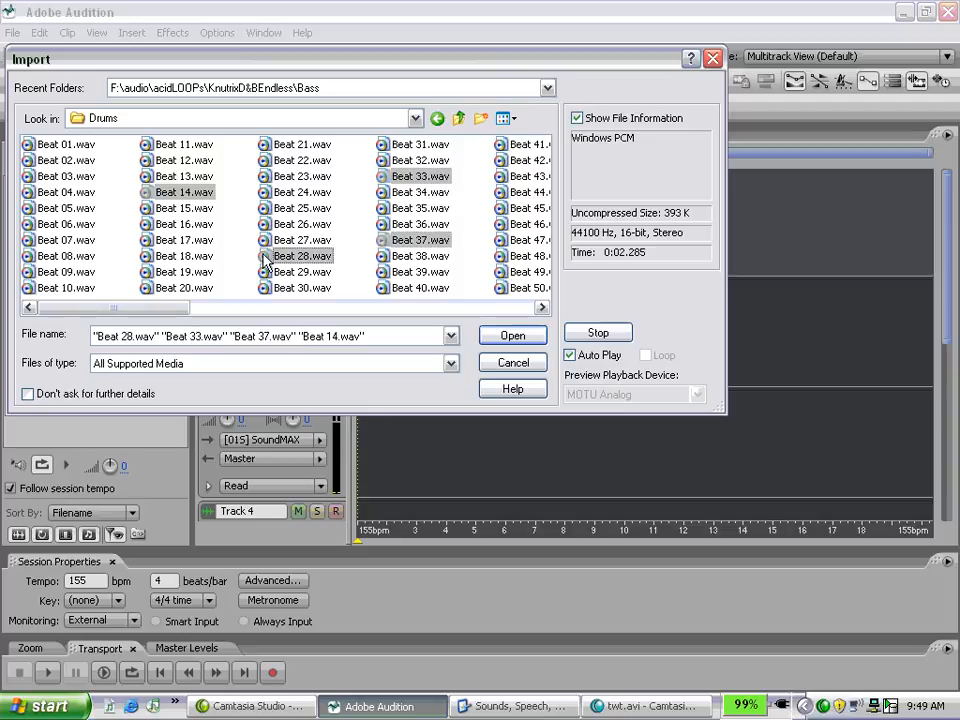
pyautogui.keyDown('ctrl'); pyautogui.click(302, 261); pyautogui.keyUp('ctrl')
pyautogui.keyDown('ctrl'); pyautogui.click(188, 257); pyautogui.keyUp('ctrl')
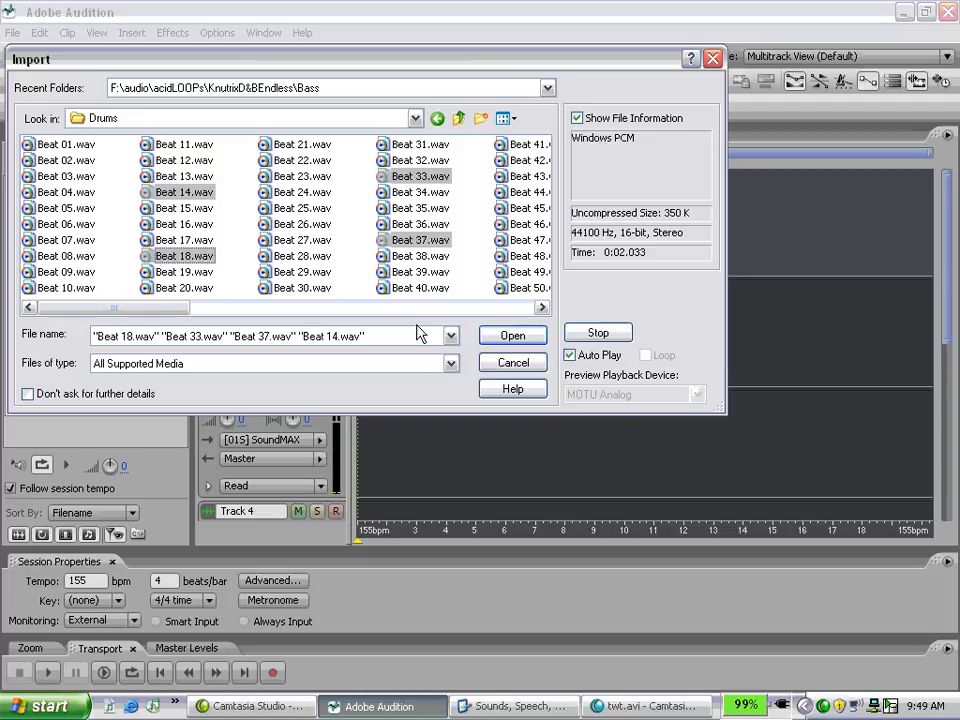
pyautogui.click(520, 339)
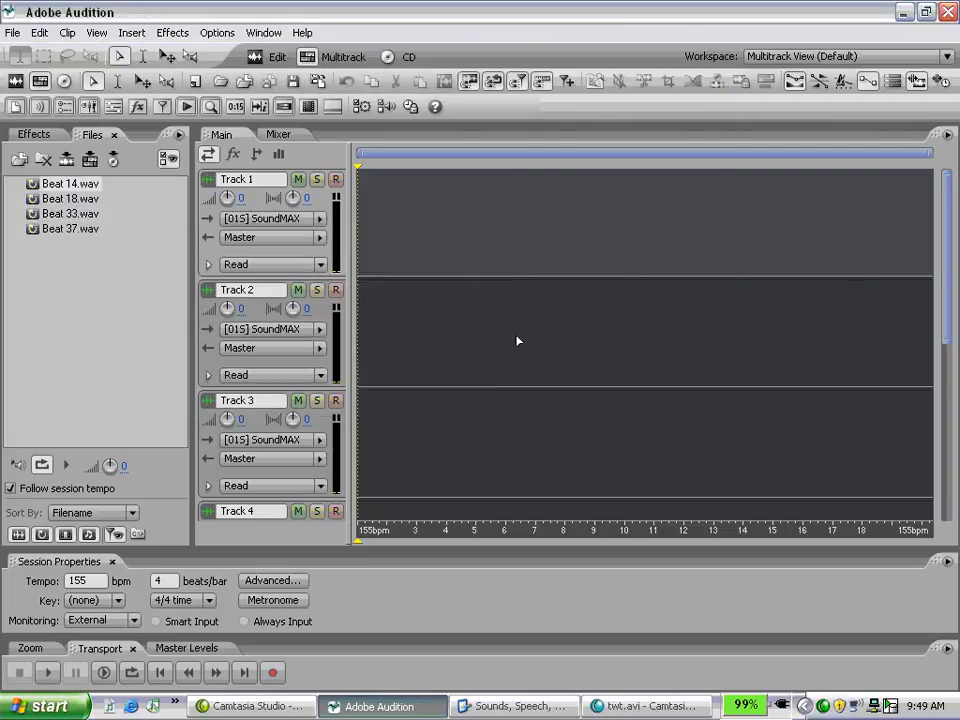
# Step: Preview Beat 18.wav and place it at the start of Track 1
pyautogui.click(59, 200)
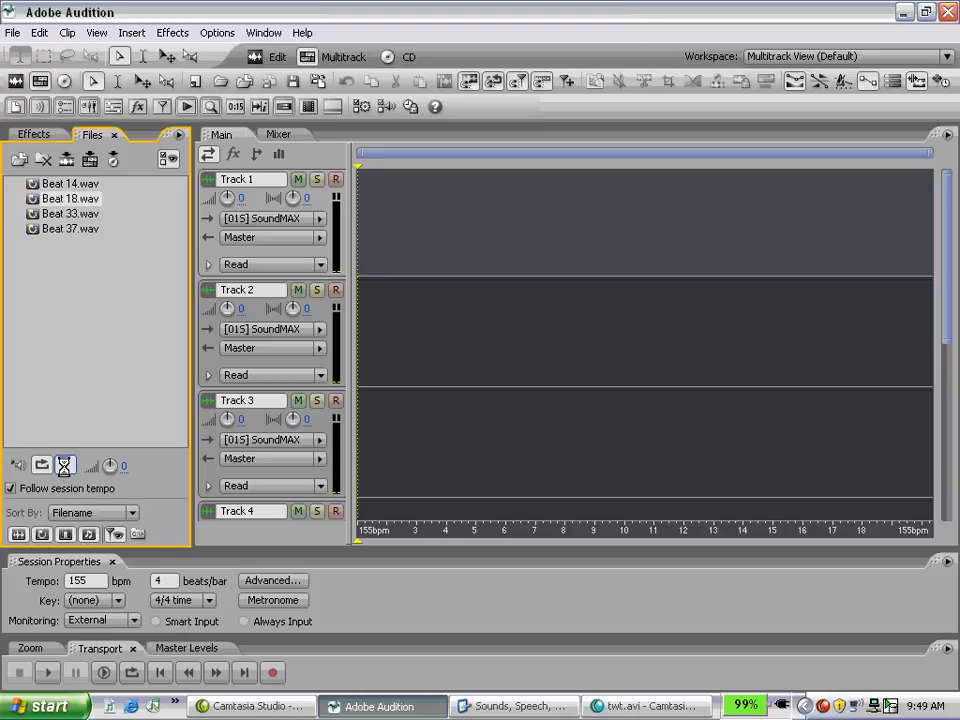
pyautogui.click(65, 467)
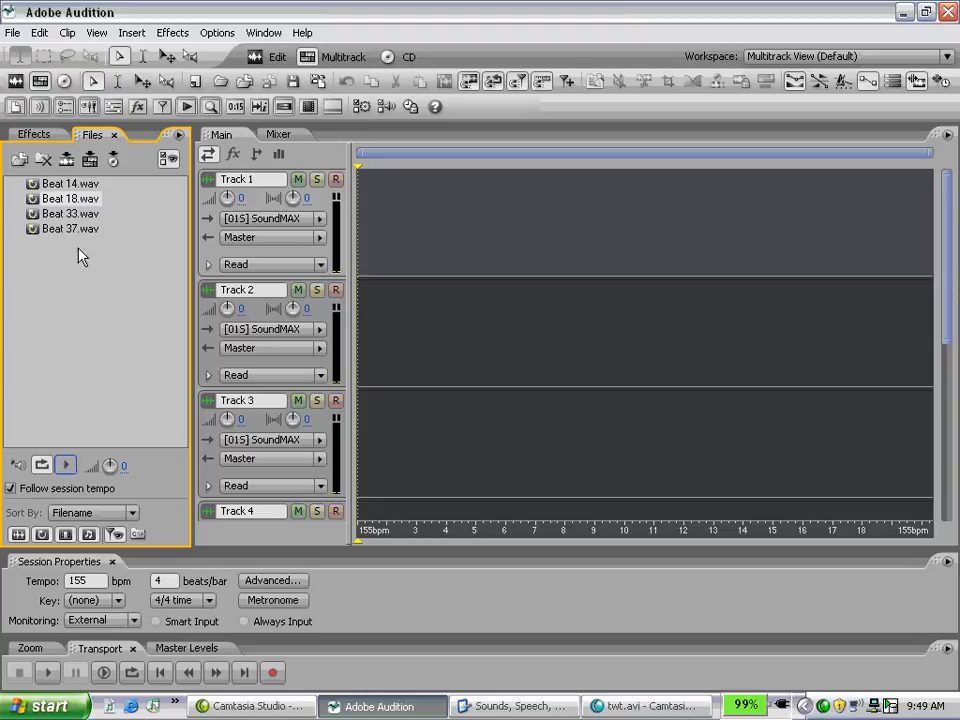
pyautogui.moveTo(57, 199); pyautogui.dragTo(388, 243)
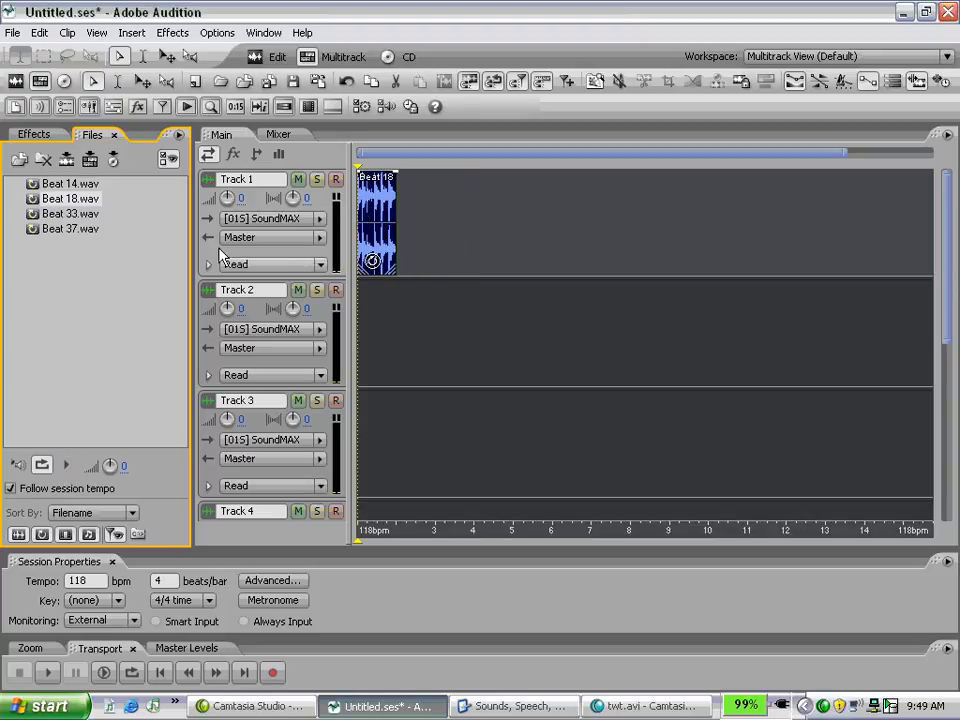
pyautogui.moveTo(70, 214); pyautogui.dragTo(321, 195)
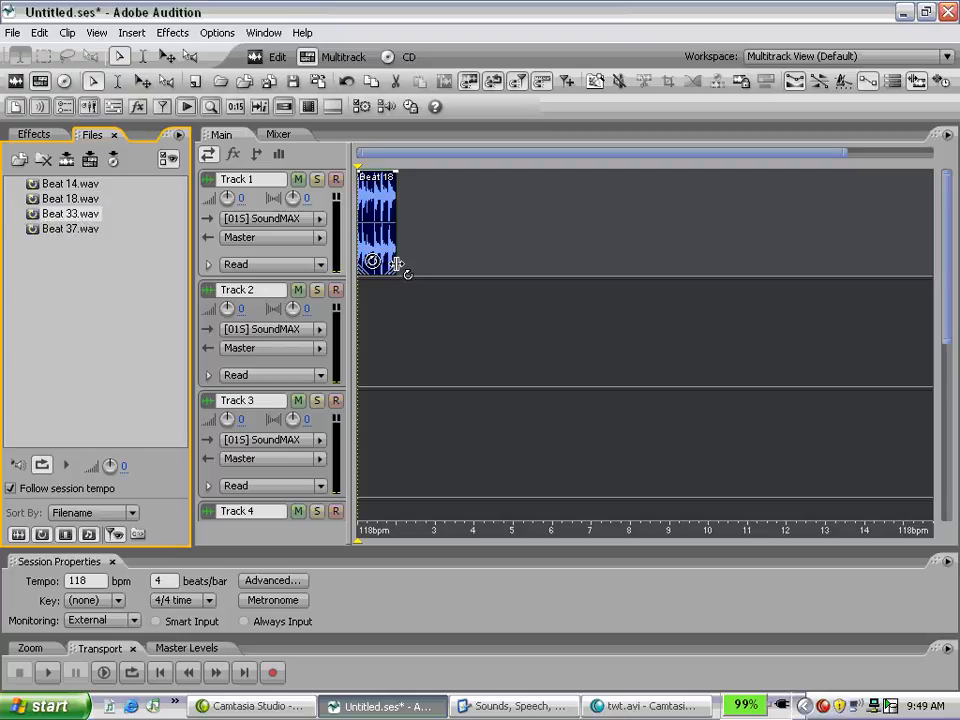
# Step: Extend the Beat 18 loop on Track 1 to bar 5 and place a unique copy directly after it, starting at bar 5
pyautogui.moveTo(397, 263); pyautogui.dragTo(509, 258)
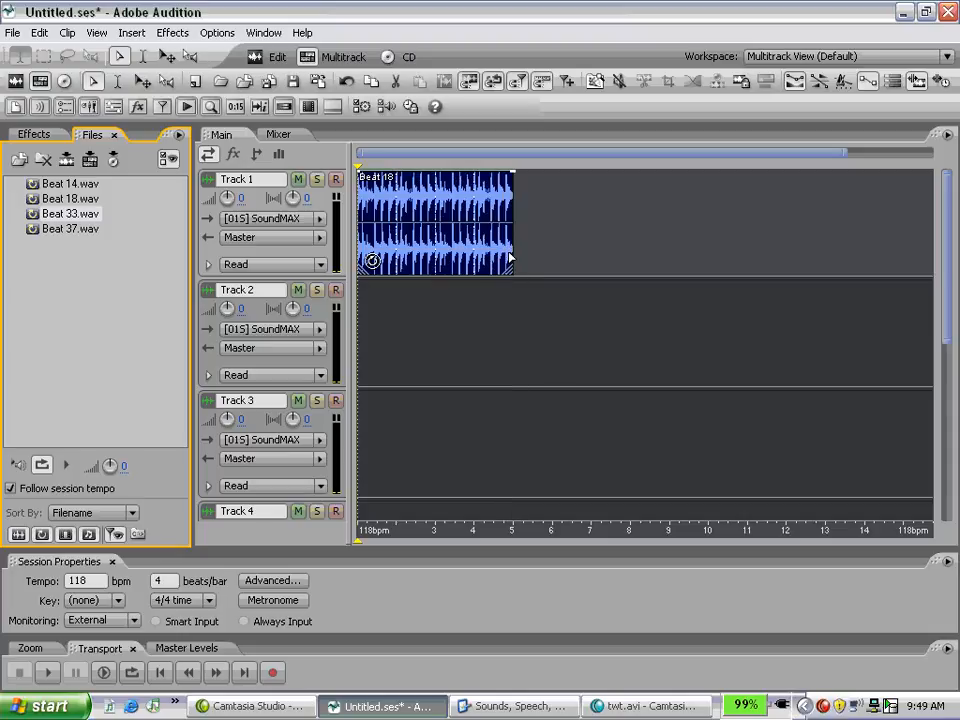
pyautogui.click(146, 84)
pyautogui.moveTo(468, 249); pyautogui.dragTo(625, 241)
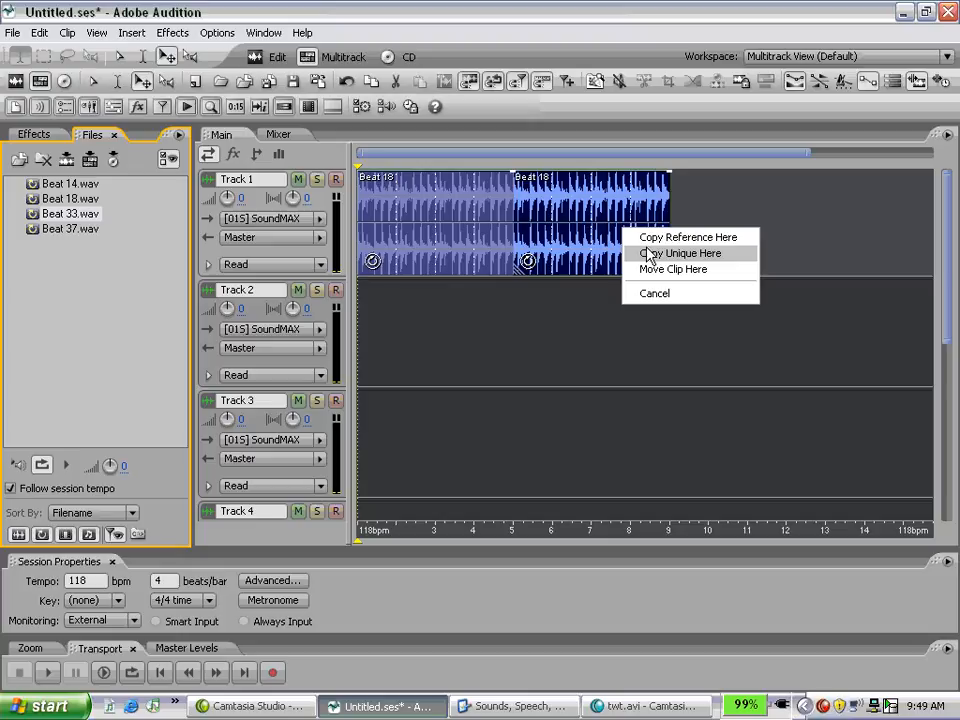
pyautogui.click(648, 256)
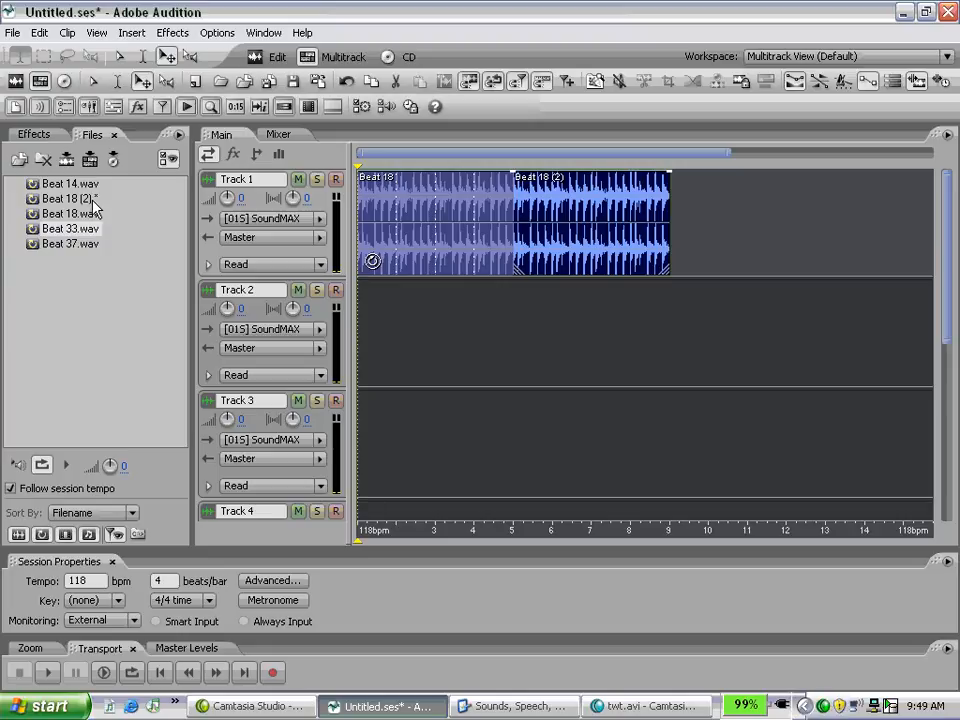
# Step: Change the clip color of the copied Beat 18 clip on Track 1 to pink
pyautogui.click(555, 250)
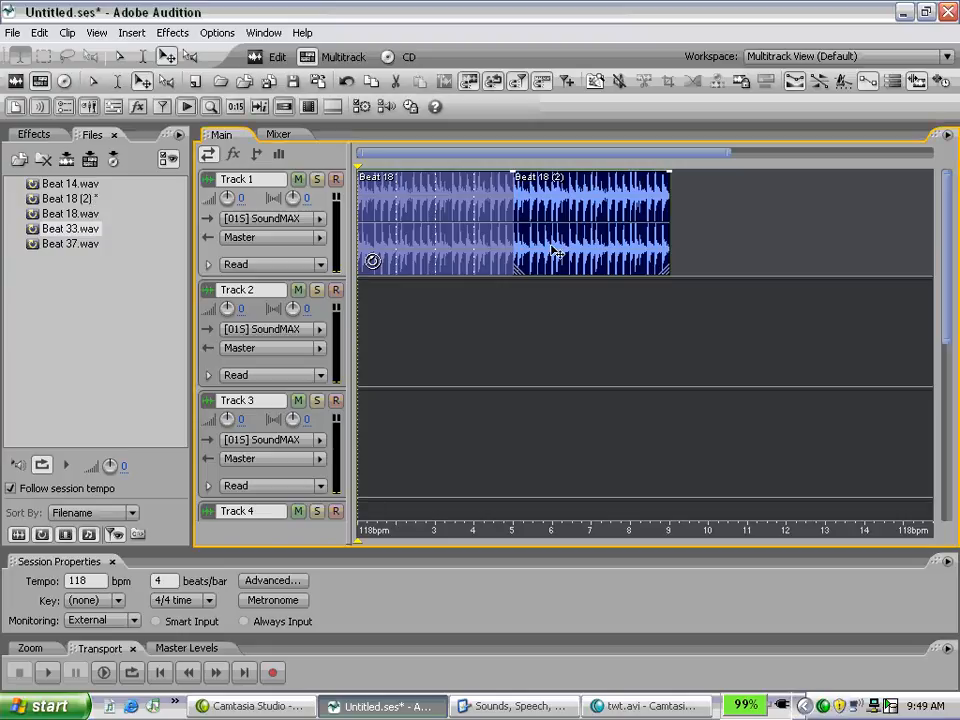
pyautogui.rightClick(598, 253)
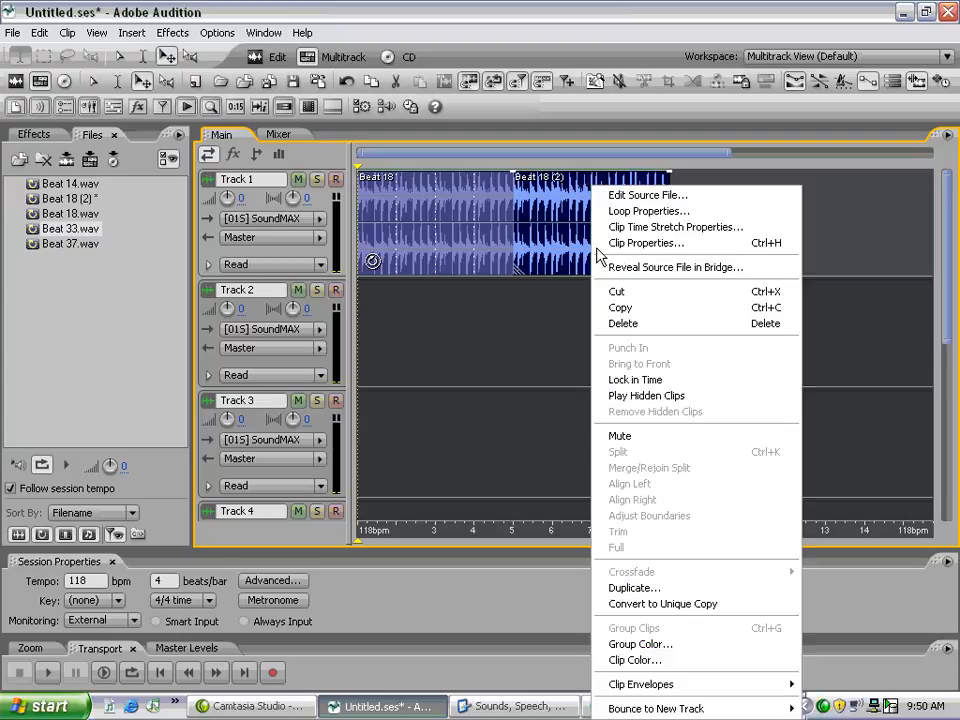
pyautogui.click(670, 661)
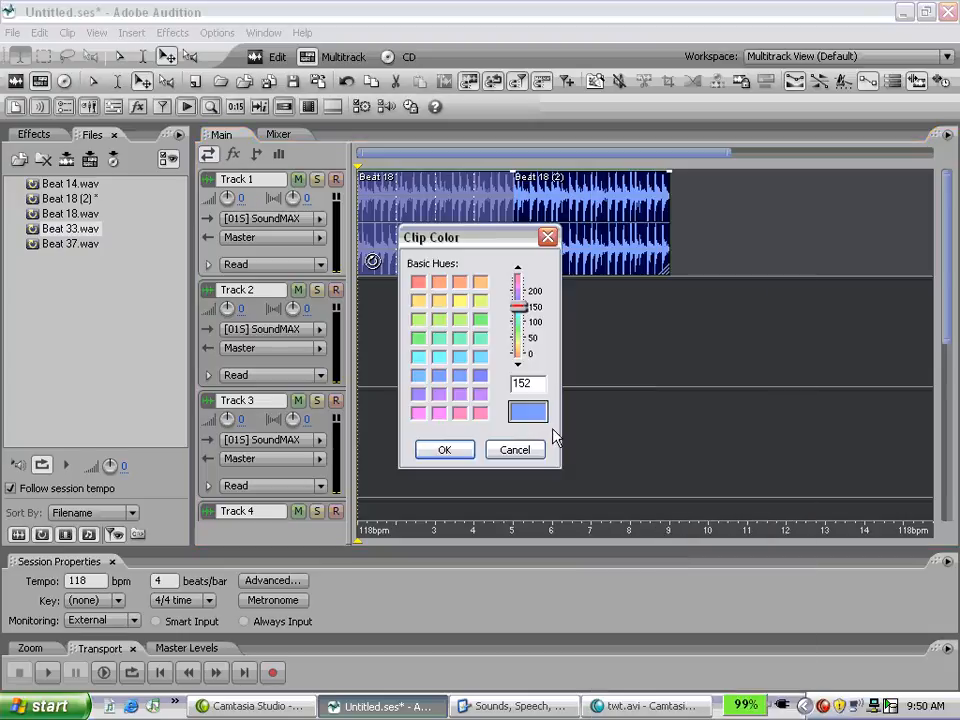
pyautogui.click(459, 412)
pyautogui.click(446, 450)
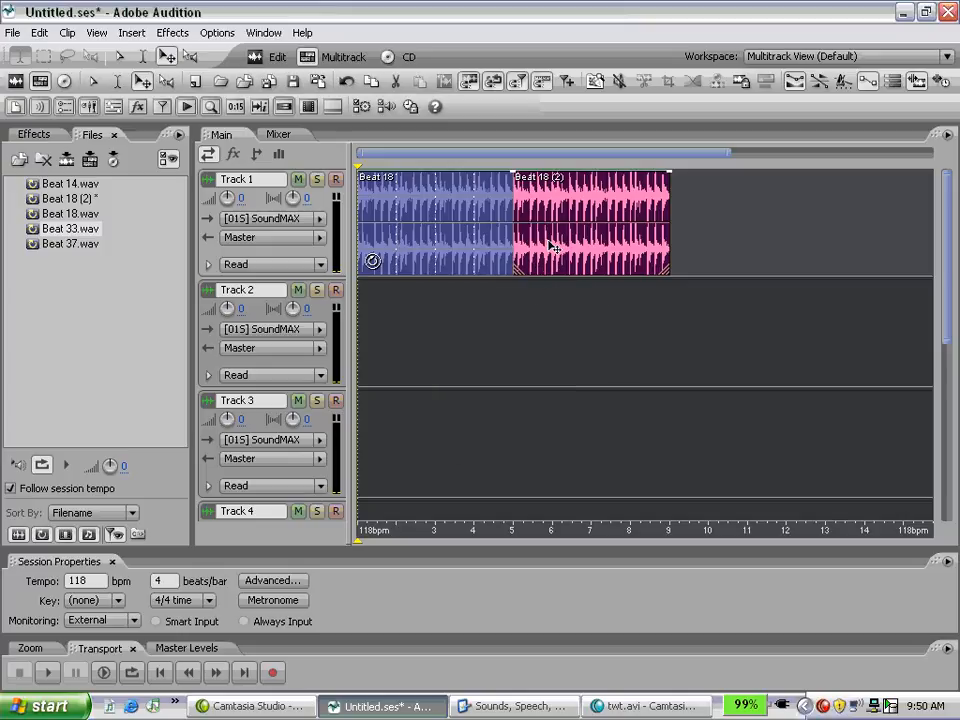
# Step: Play the start of the session, and open the pink clip in Edit View to audition its waveform
pyautogui.press('space')
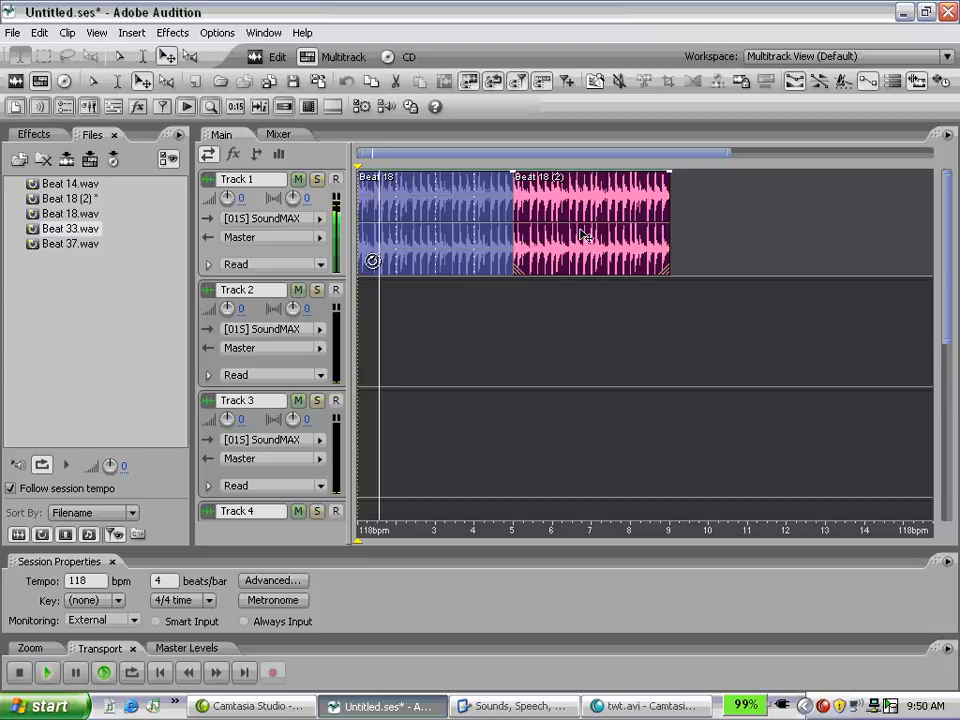
pyautogui.press('space')
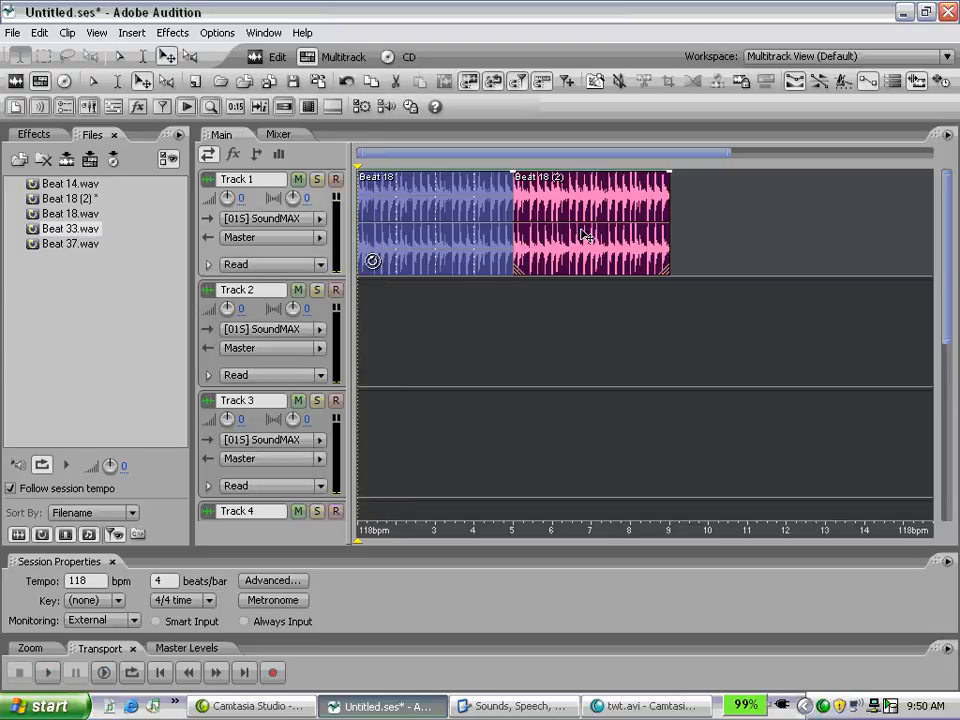
pyautogui.doubleClick(583, 243)
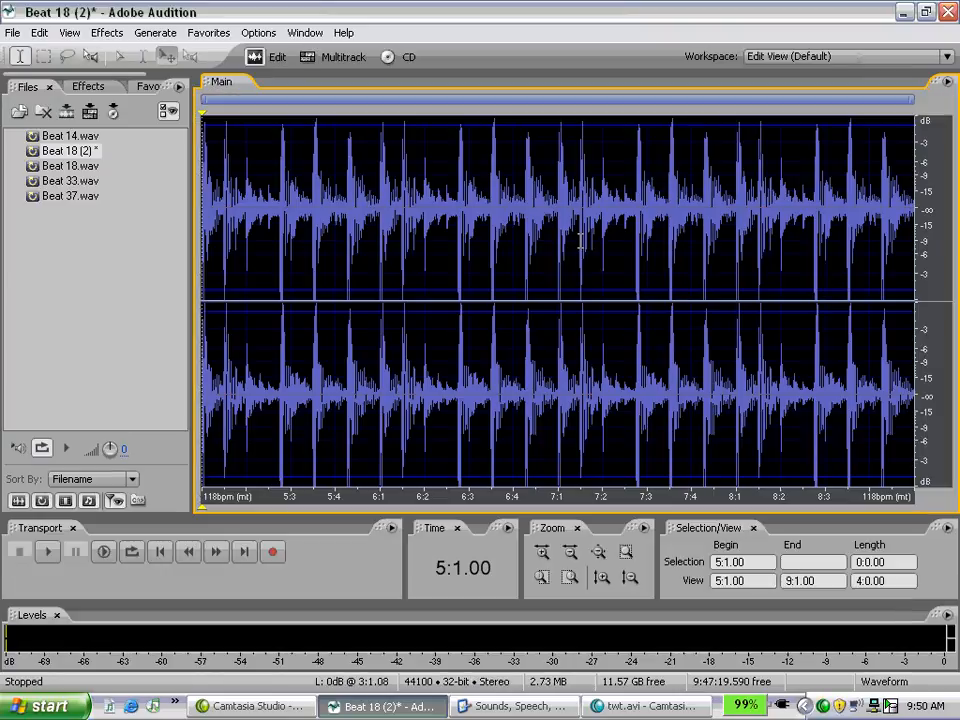
pyautogui.press('space')
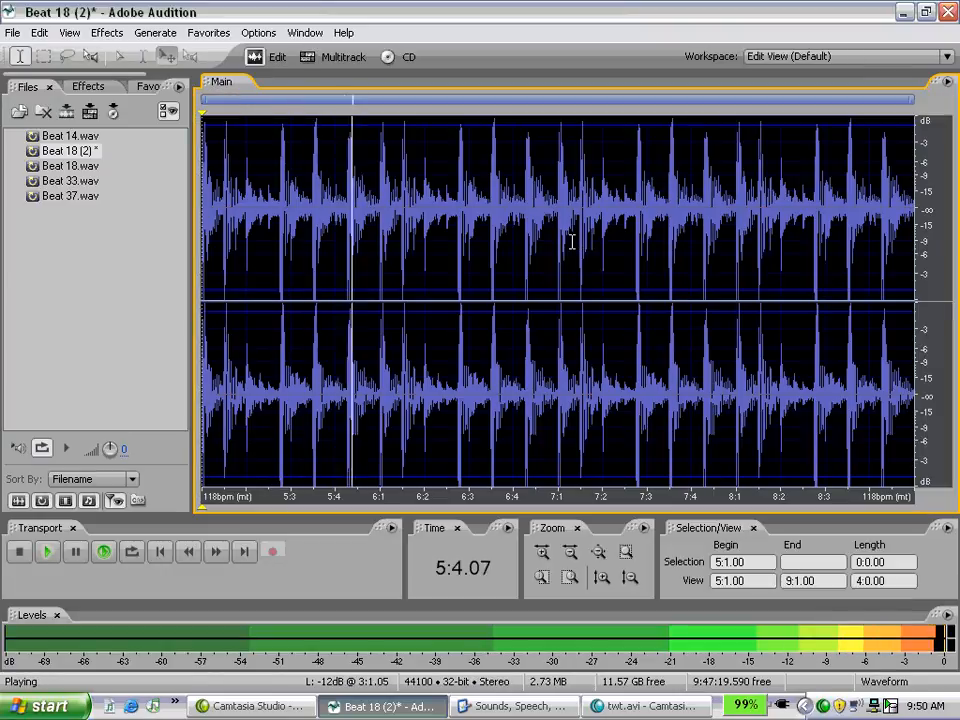
pyautogui.press('space')
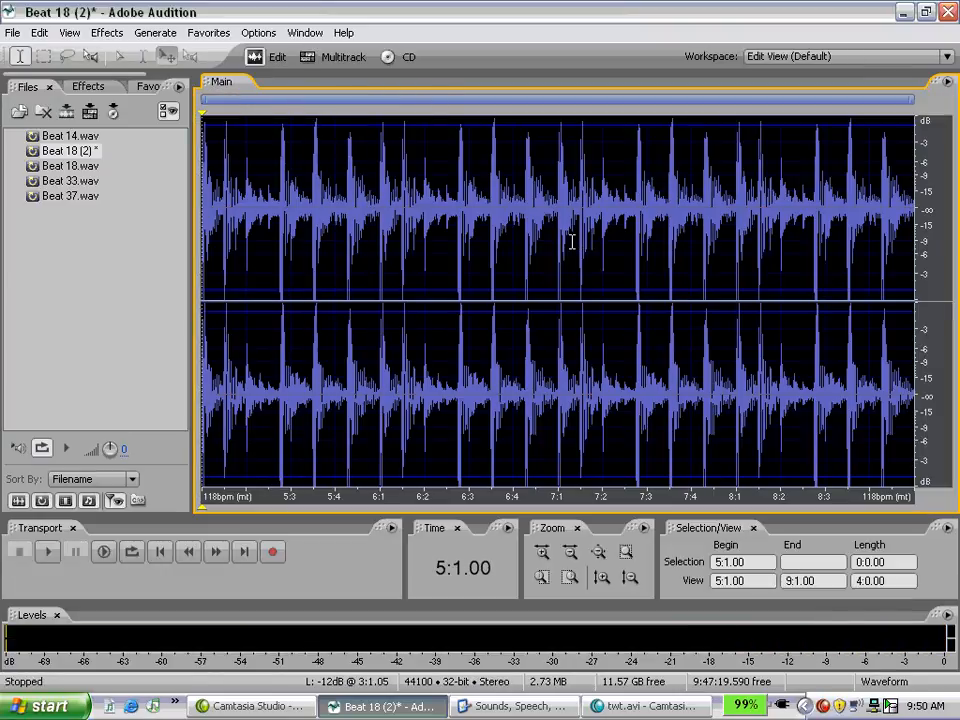
# Step: Select the whole waveform, preview the Sweeping Phaser delay effect with the Red Pill / Blue Pill preset, and apply it
pyautogui.doubleClick(572, 241)
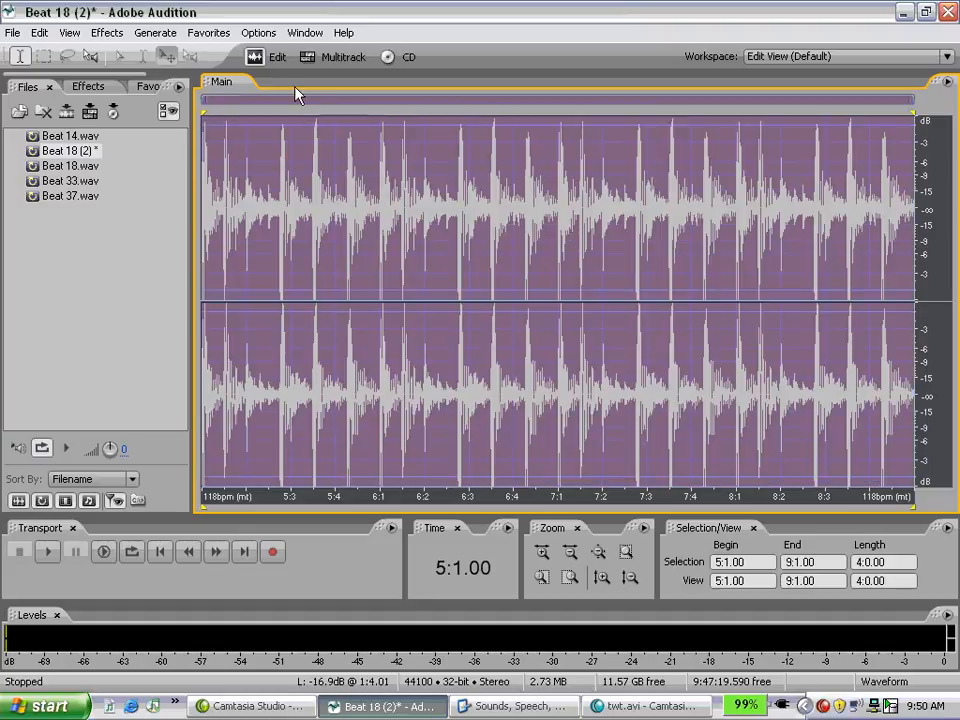
pyautogui.click(85, 89)
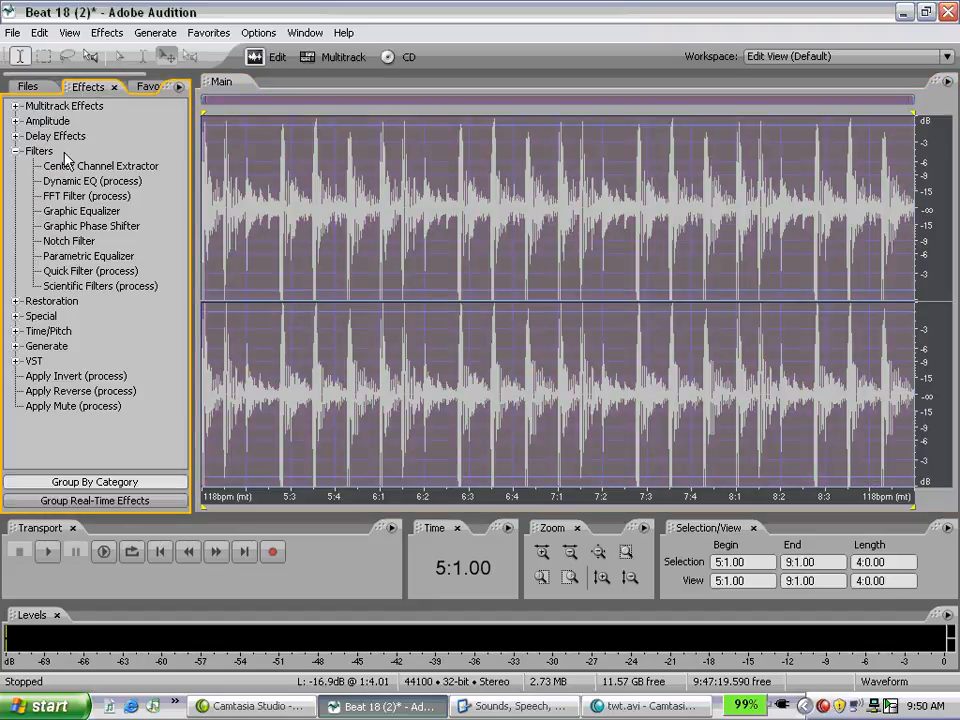
pyautogui.click(17, 151)
pyautogui.click(15, 136)
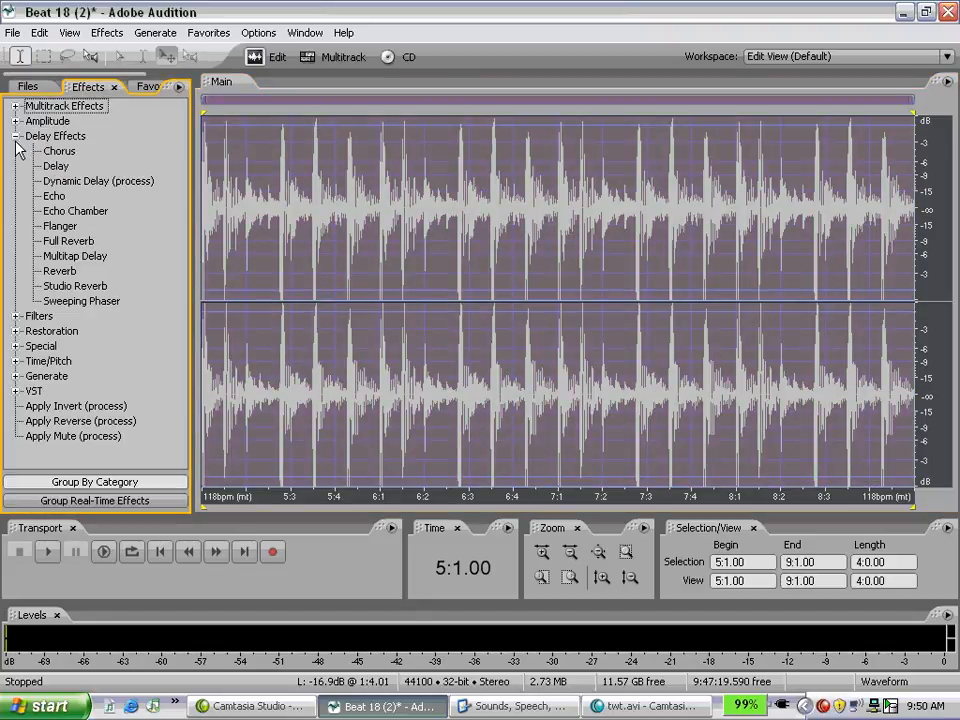
pyautogui.click(82, 301)
pyautogui.doubleClick(83, 302)
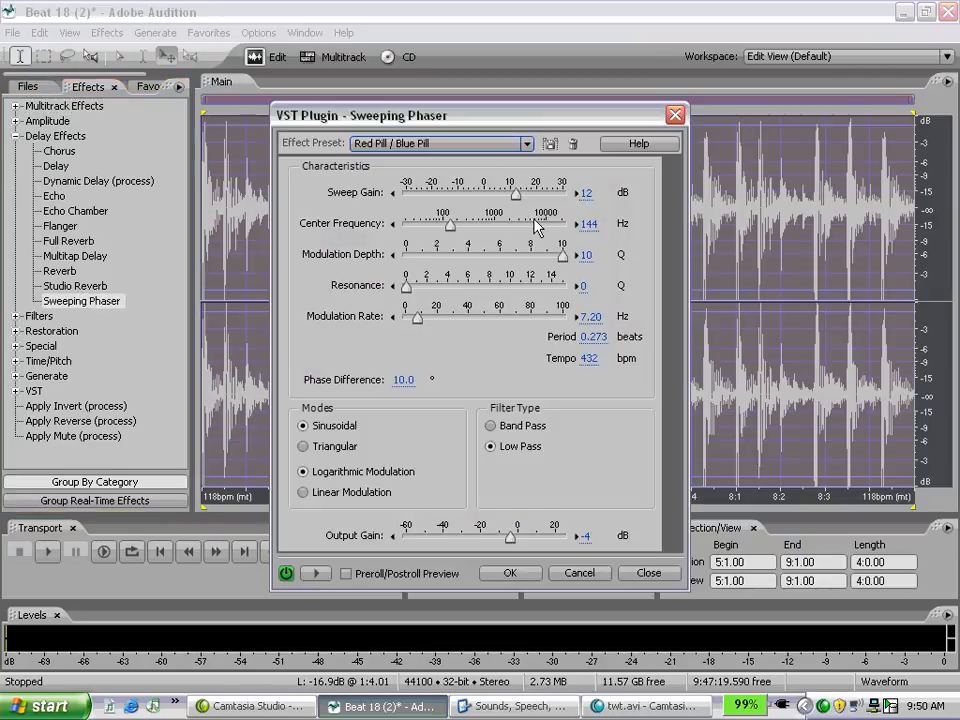
pyautogui.click(315, 573)
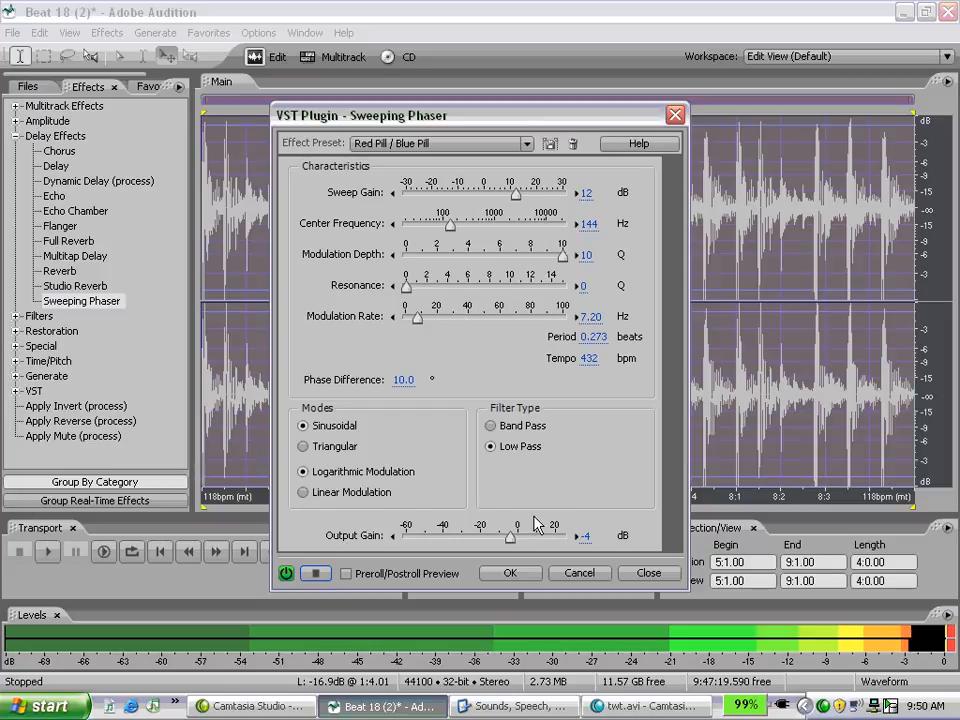
pyautogui.click(522, 574)
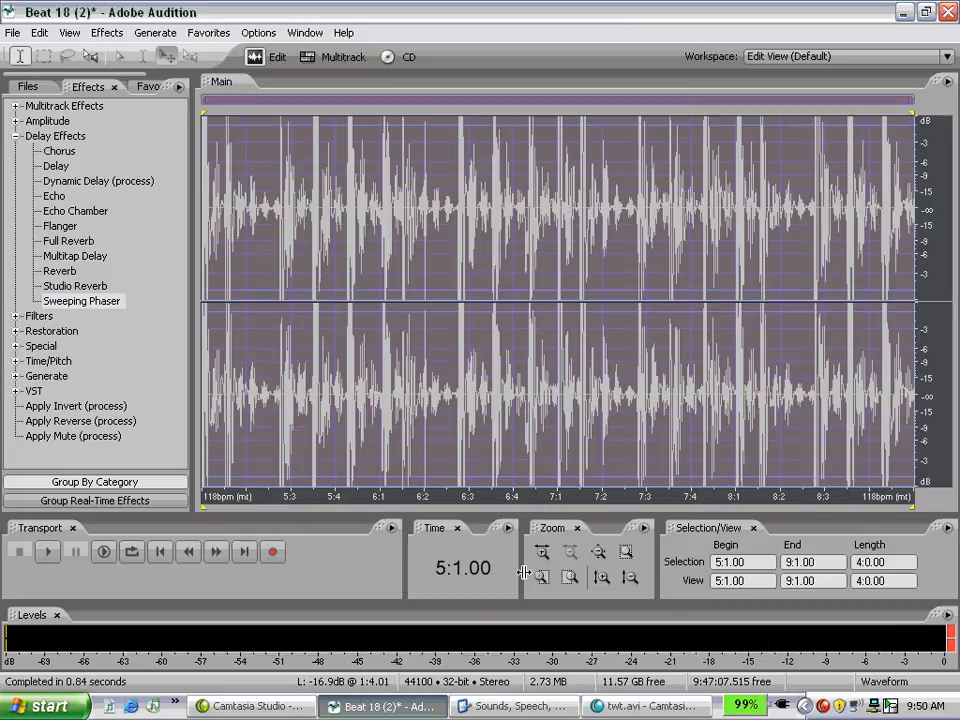
# Step: Return to the Multitrack View and audition the transition from the Beat 18 clip into the pink copy, starting just after bar 4
pyautogui.click(313, 63)
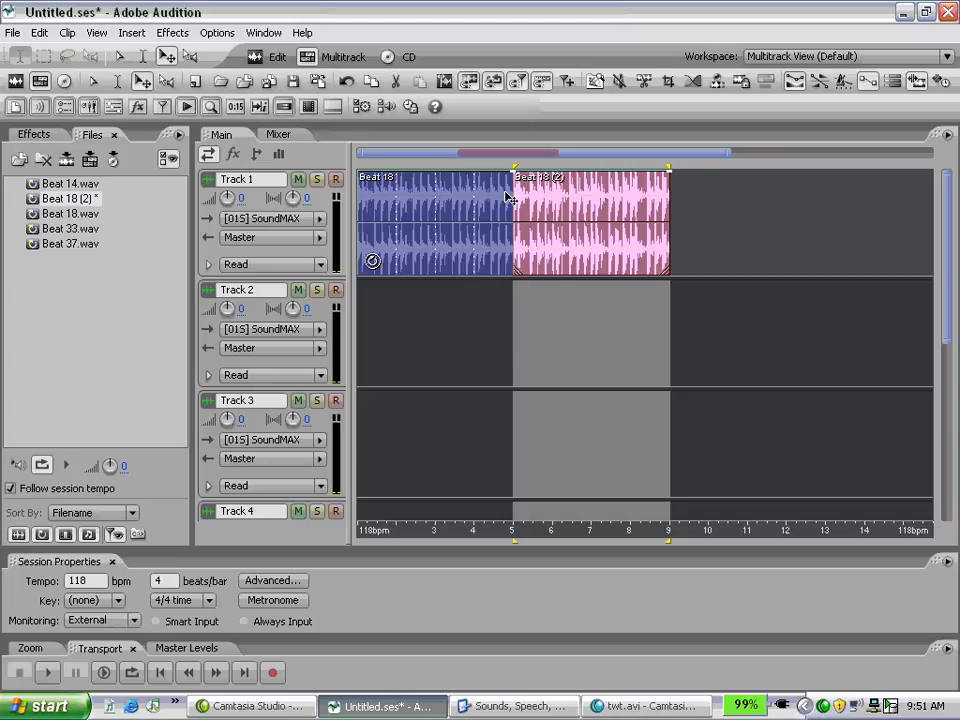
pyautogui.click(119, 58)
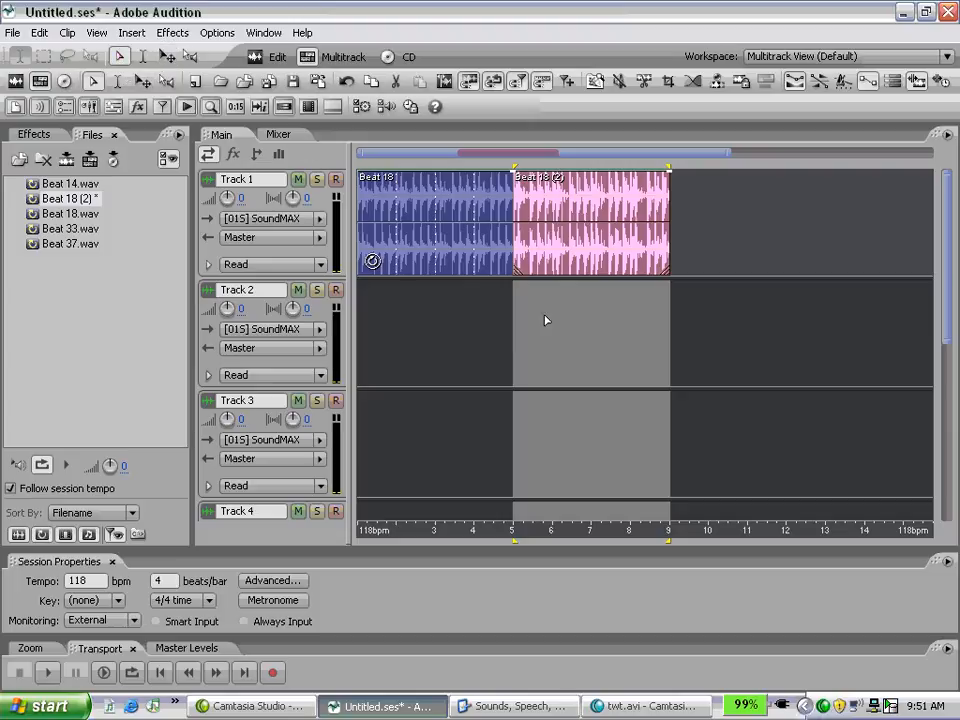
pyautogui.click(485, 312)
pyautogui.press('space')
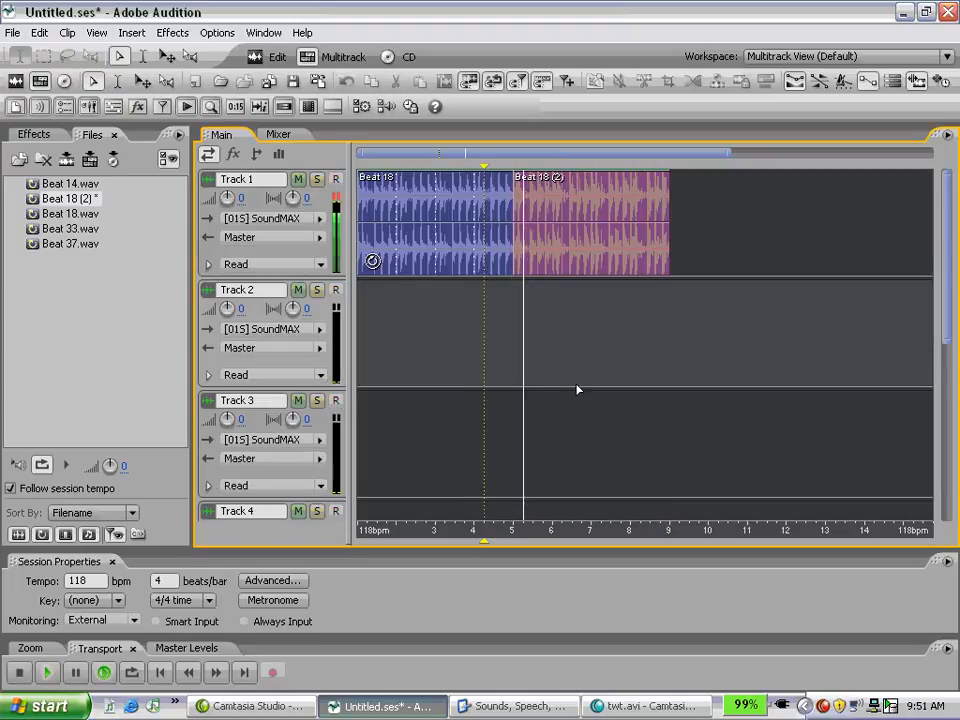
pyautogui.press('space')
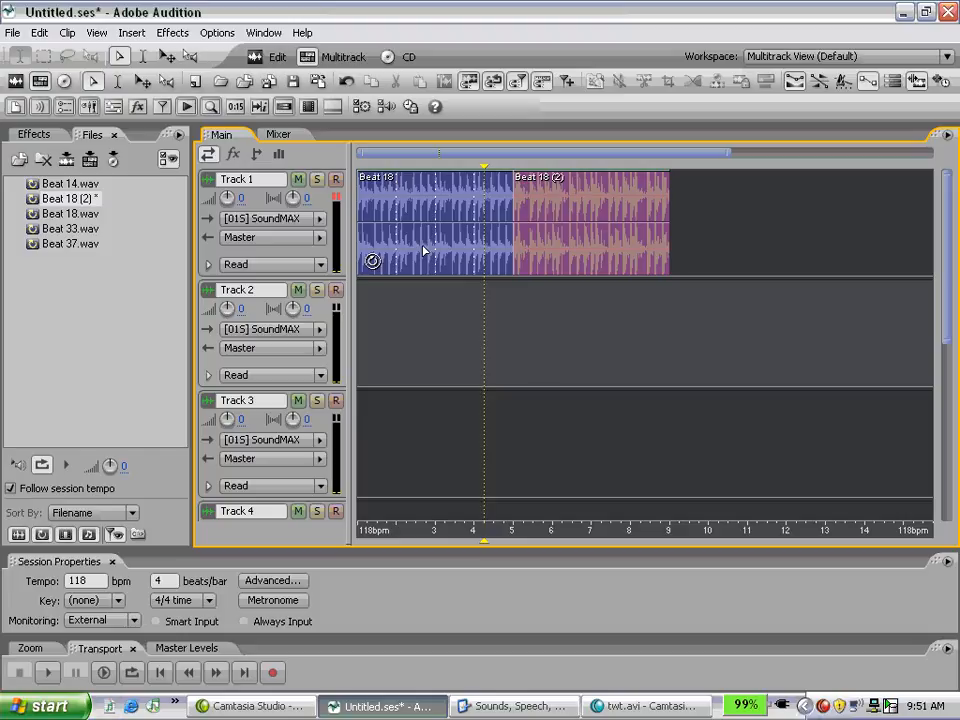
# Step: Place a reference copy of the original Beat 18 clip on Track 1 at bar 9, and play through the three clips
pyautogui.click(166, 56)
pyautogui.moveTo(420, 268); pyautogui.dragTo(740, 214)
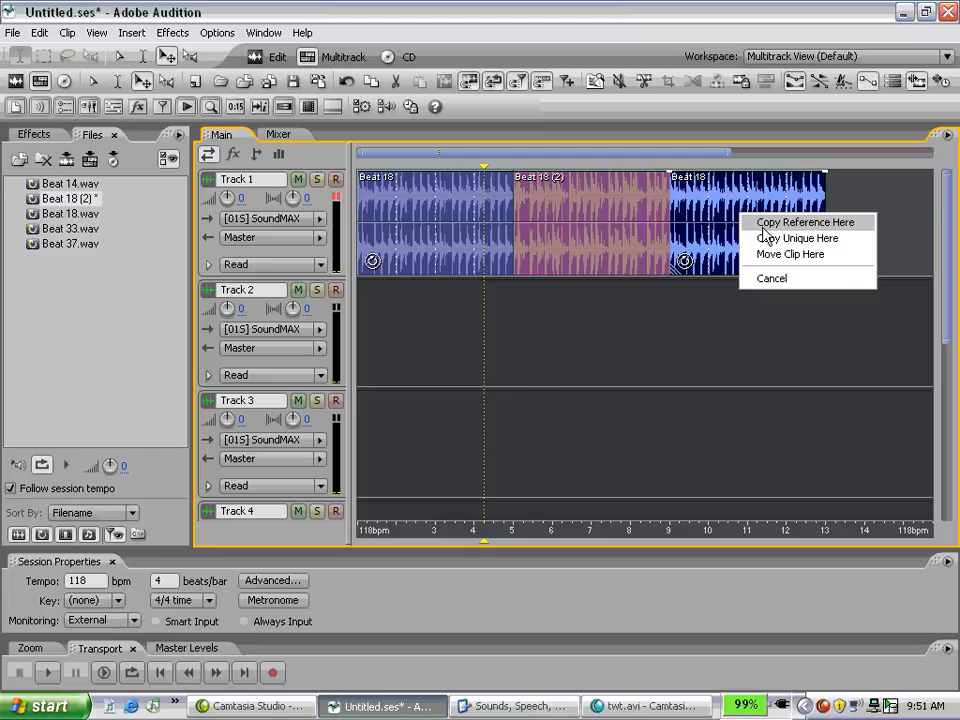
pyautogui.click(763, 230)
pyautogui.press('space')
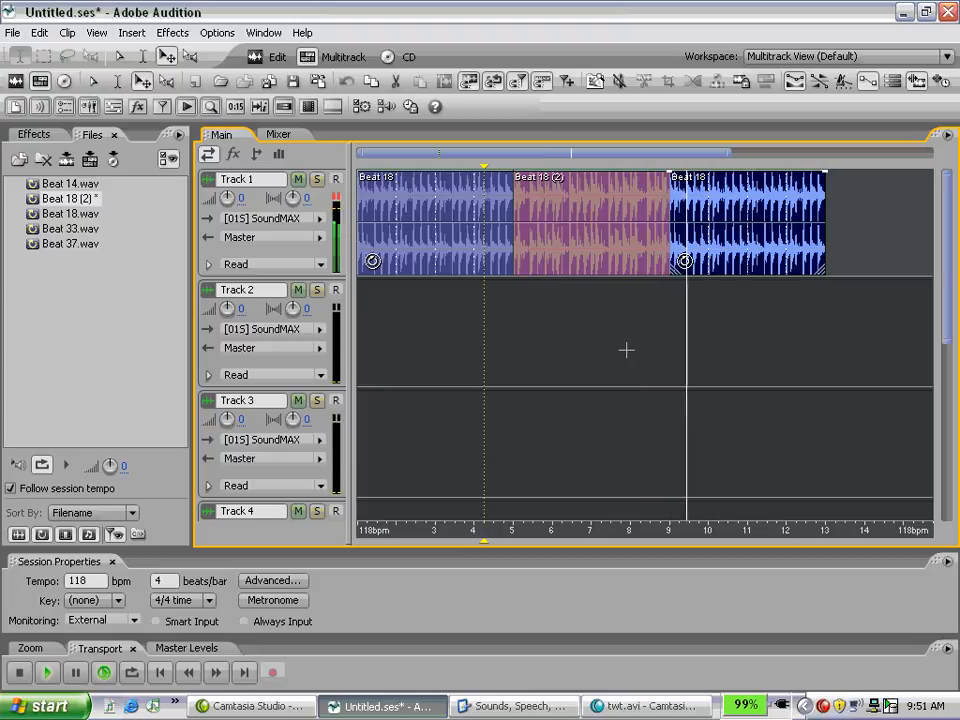
pyautogui.press('space')
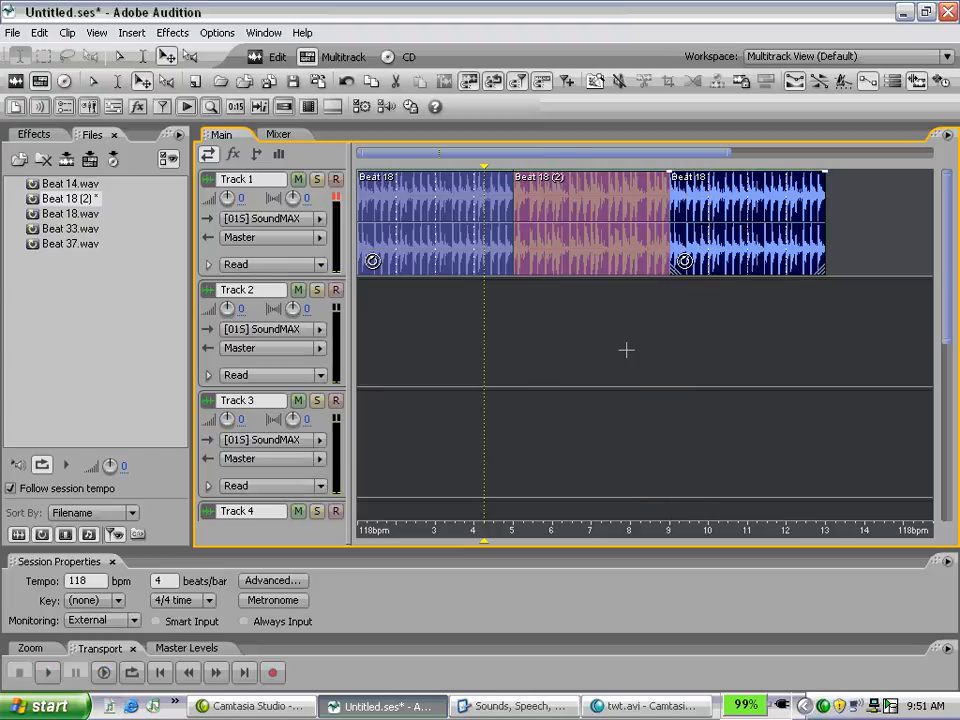
# Step: Delete the pink clip and the Beat 18 copy at bar 9 from Track 1, and extend the original loop to bar 11
pyautogui.click(587, 269)
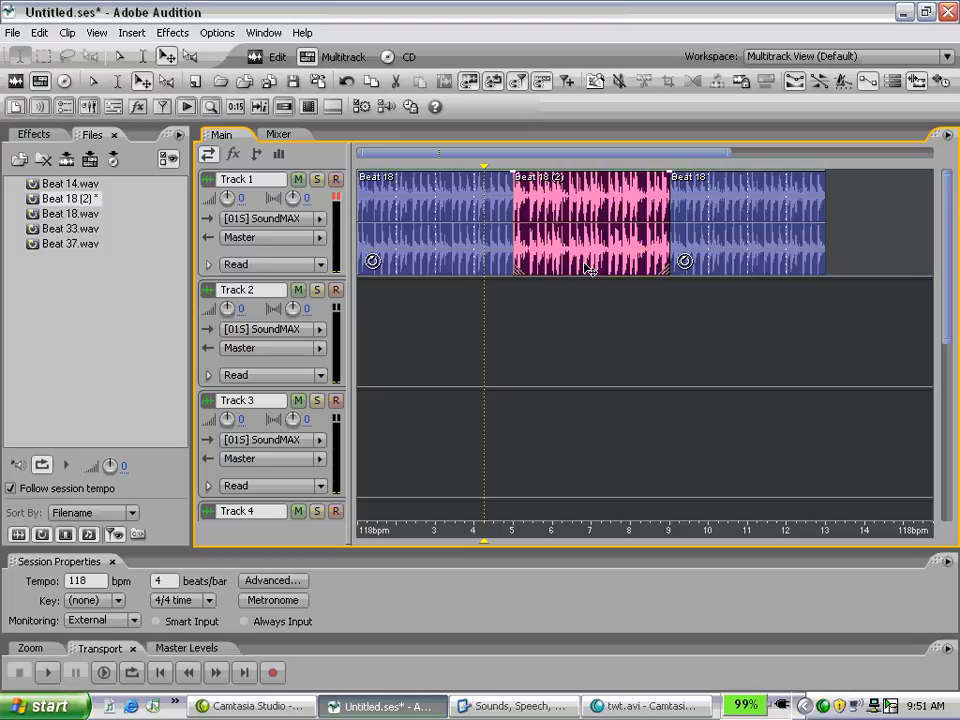
pyautogui.press('Delete')
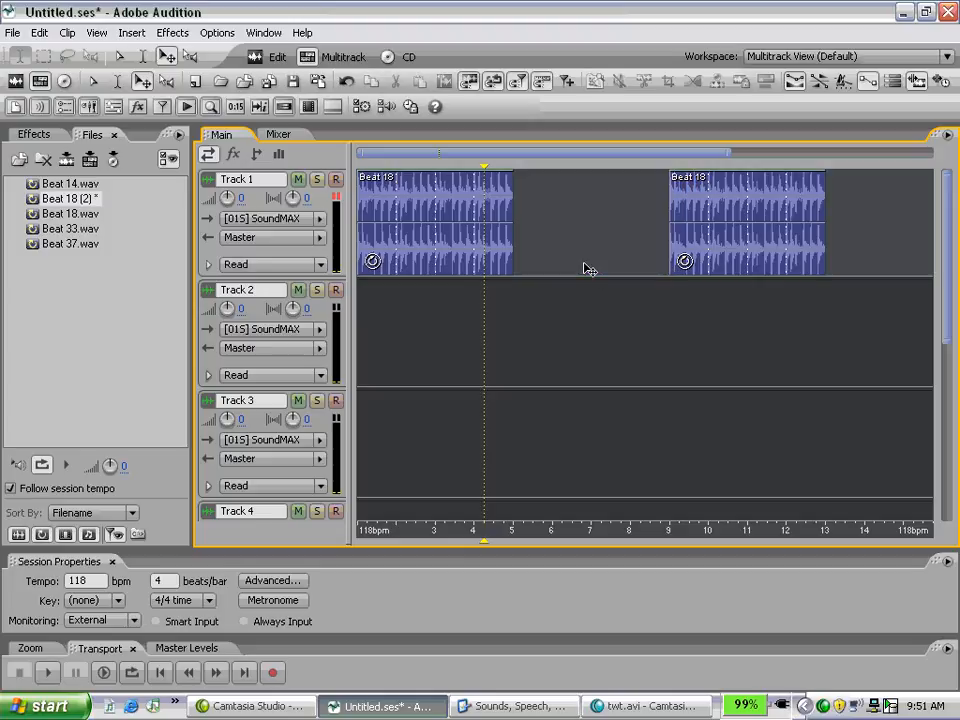
pyautogui.click(748, 269)
pyautogui.press('Delete')
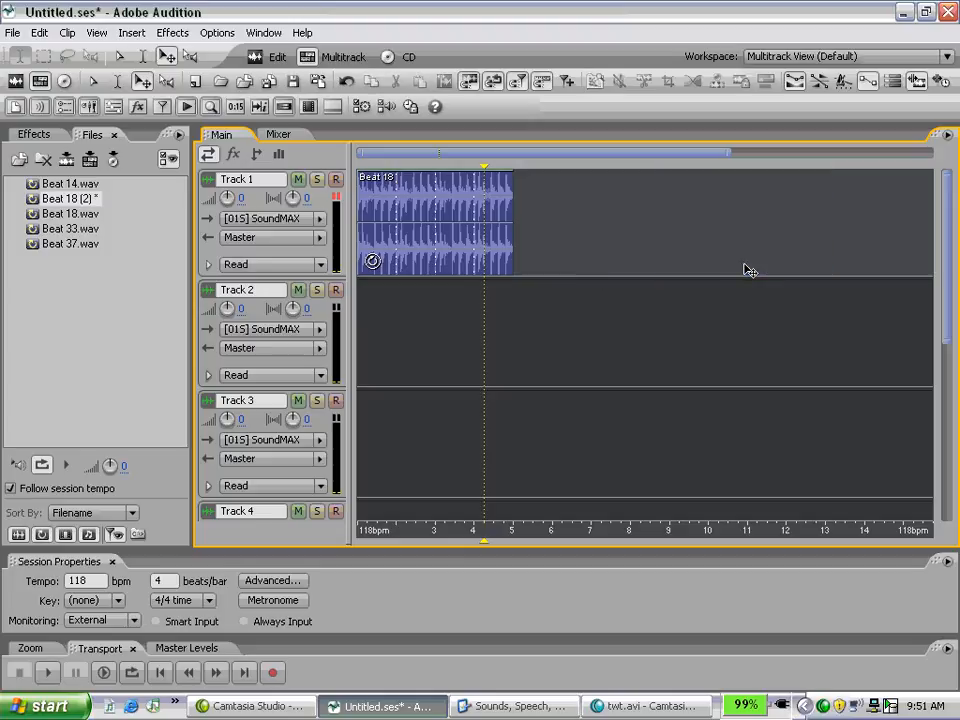
pyautogui.click(511, 269)
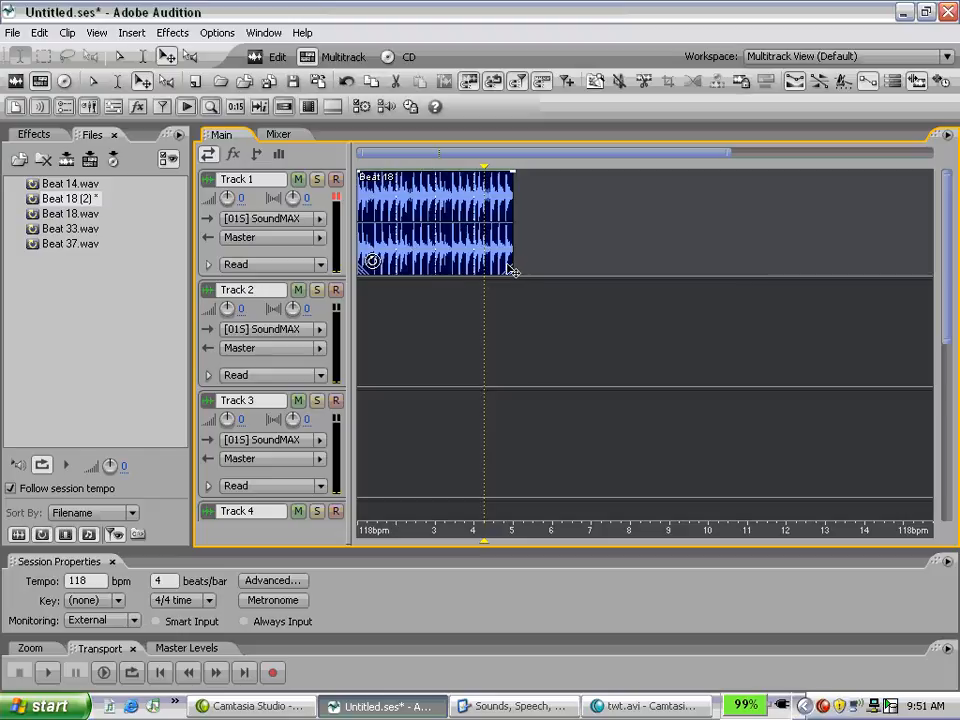
pyautogui.moveTo(514, 271); pyautogui.dragTo(750, 246)
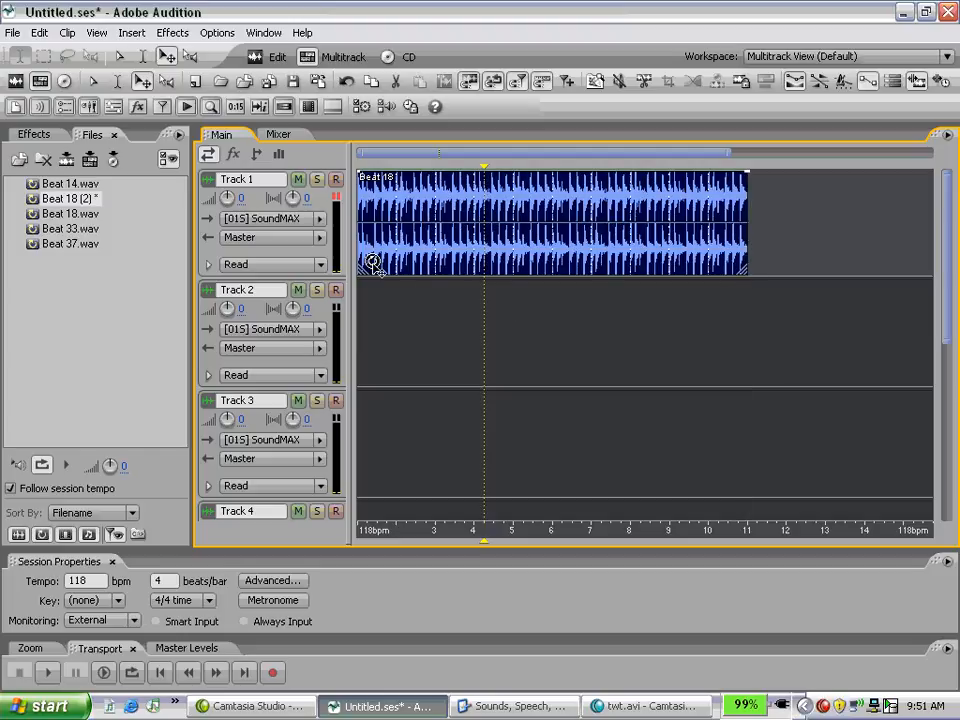
# Step: Show the effects slots in the track controls and enlarge the track height so that Track 1 shows about eight slots
pyautogui.click(234, 156)
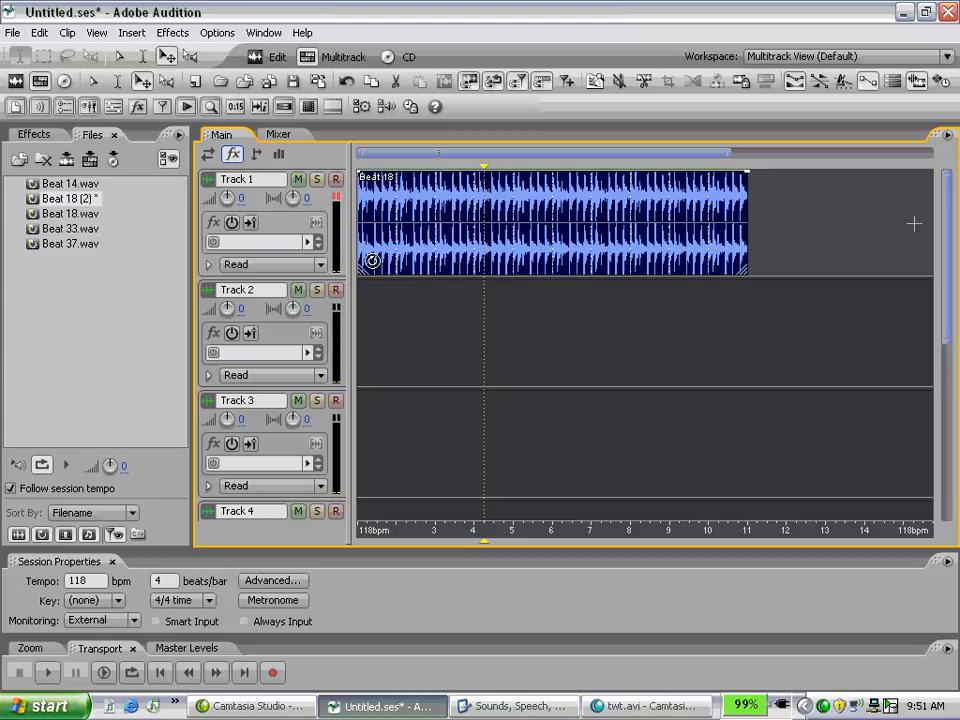
pyautogui.scroll(5, 949, 230)
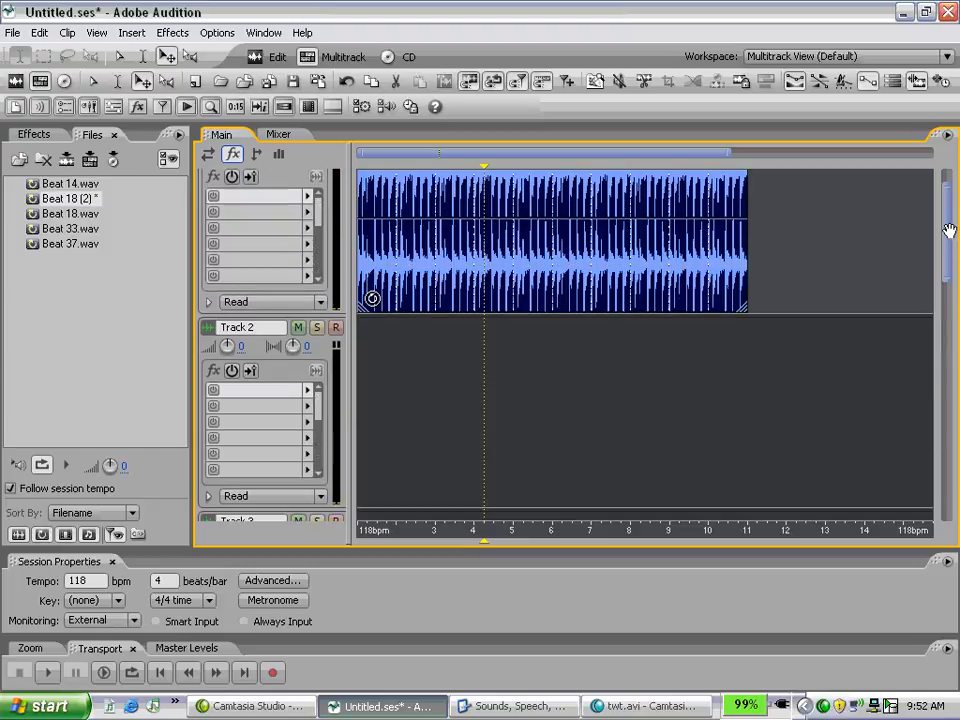
pyautogui.scroll(-4, 949, 228)
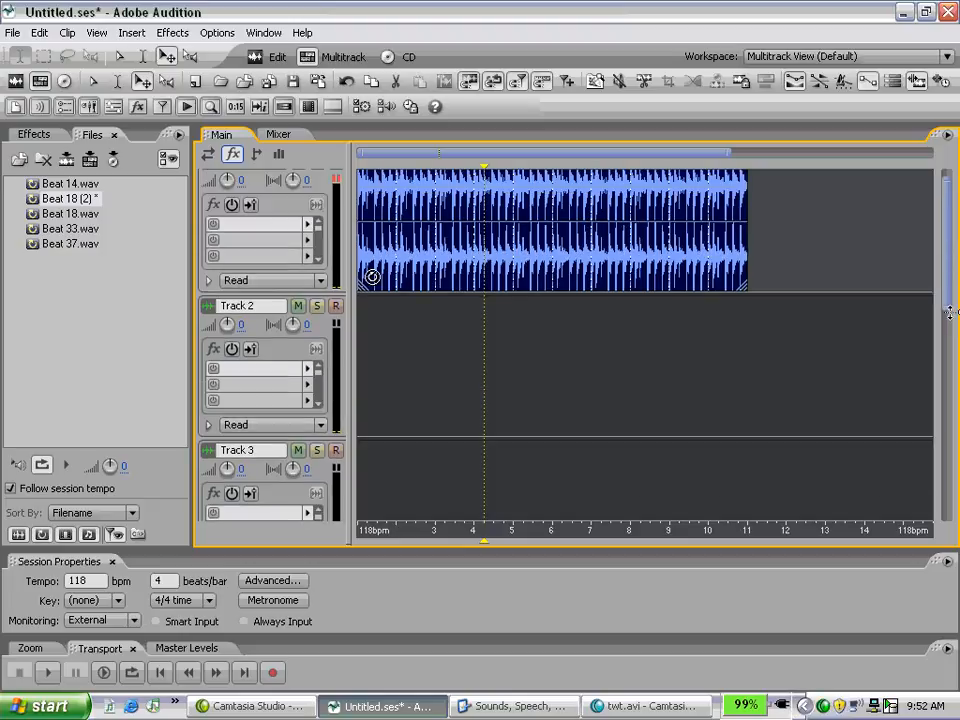
pyautogui.moveTo(950, 312); pyautogui.dragTo(950, 265)
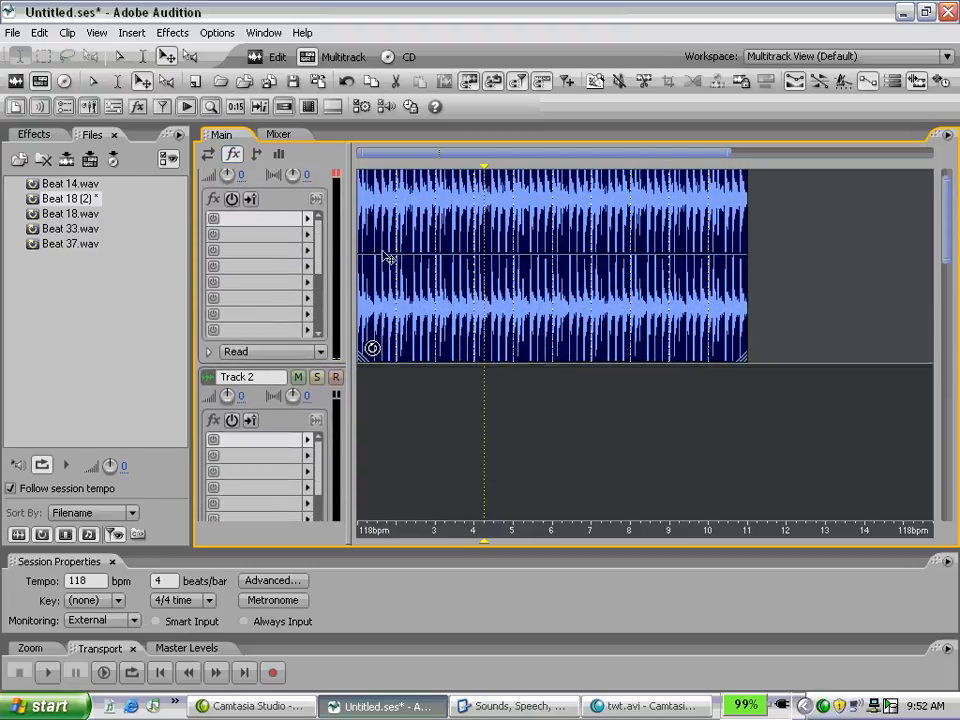
pyautogui.click(209, 155)
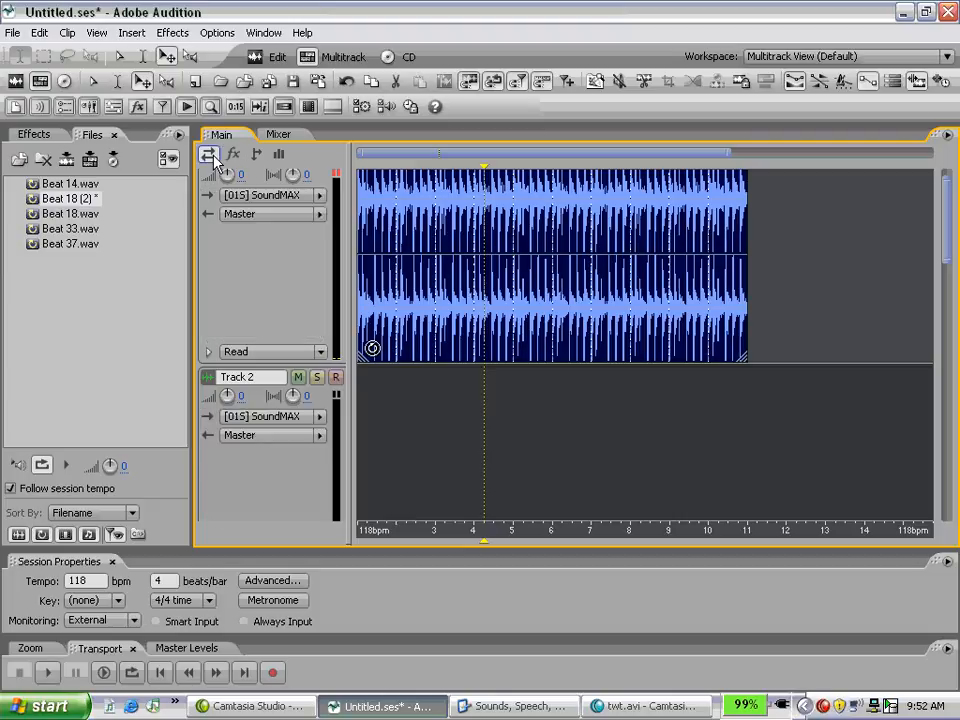
pyautogui.click(231, 155)
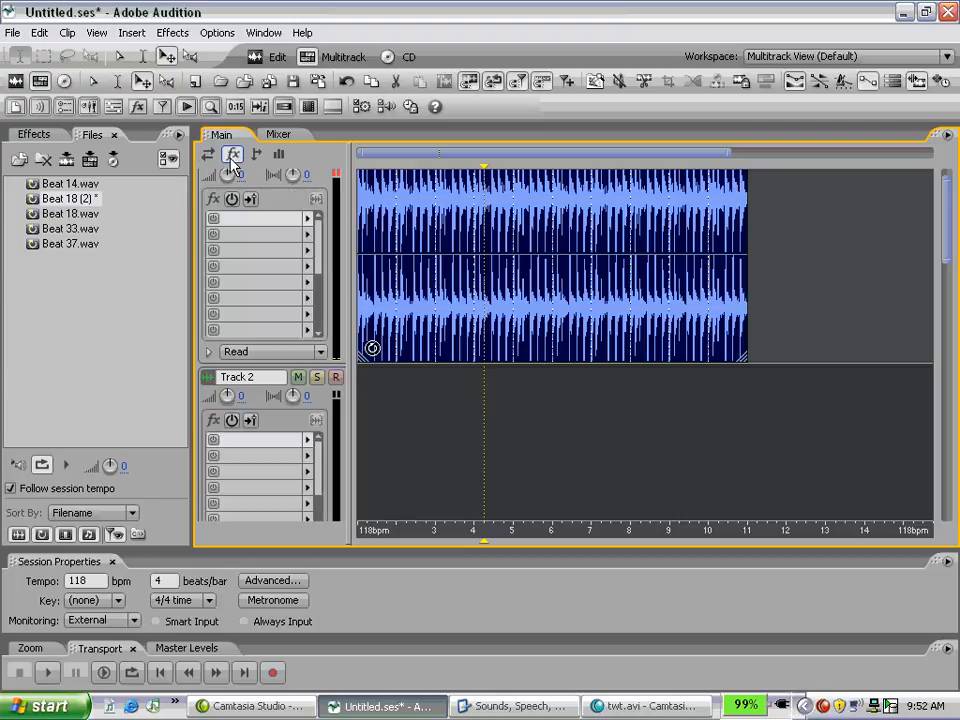
# Step: Insert the Sweeping Phaser delay effect in Track 1's second effect slot with the Red Pill / Blue Pill preset, and audition the track
pyautogui.click(308, 234)
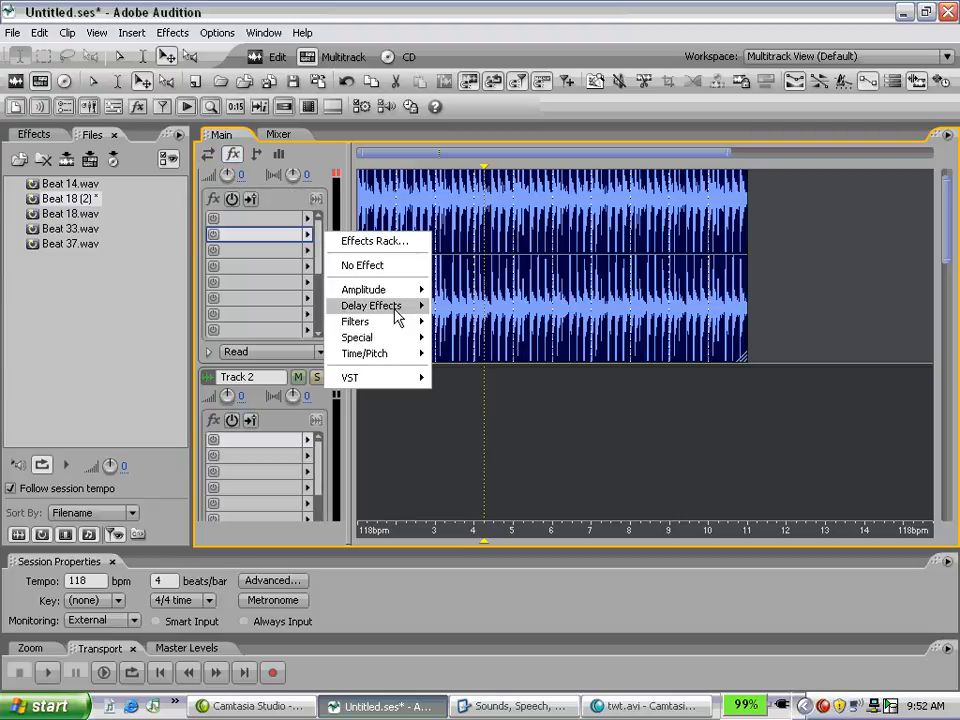
pyautogui.moveTo(397, 308)
pyautogui.click(483, 450)
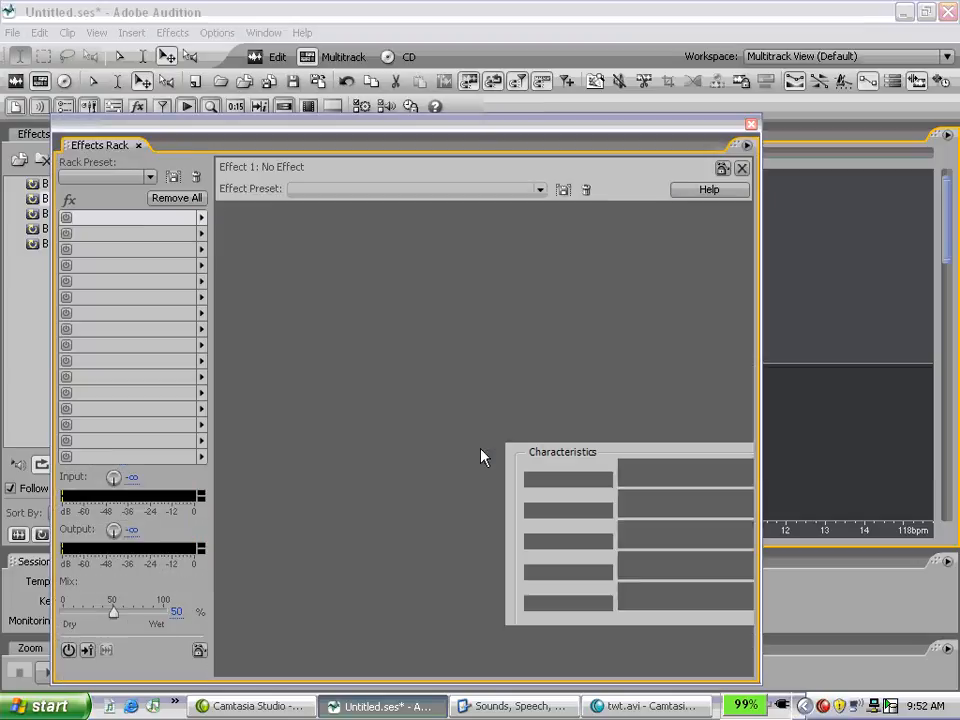
pyautogui.click(540, 190)
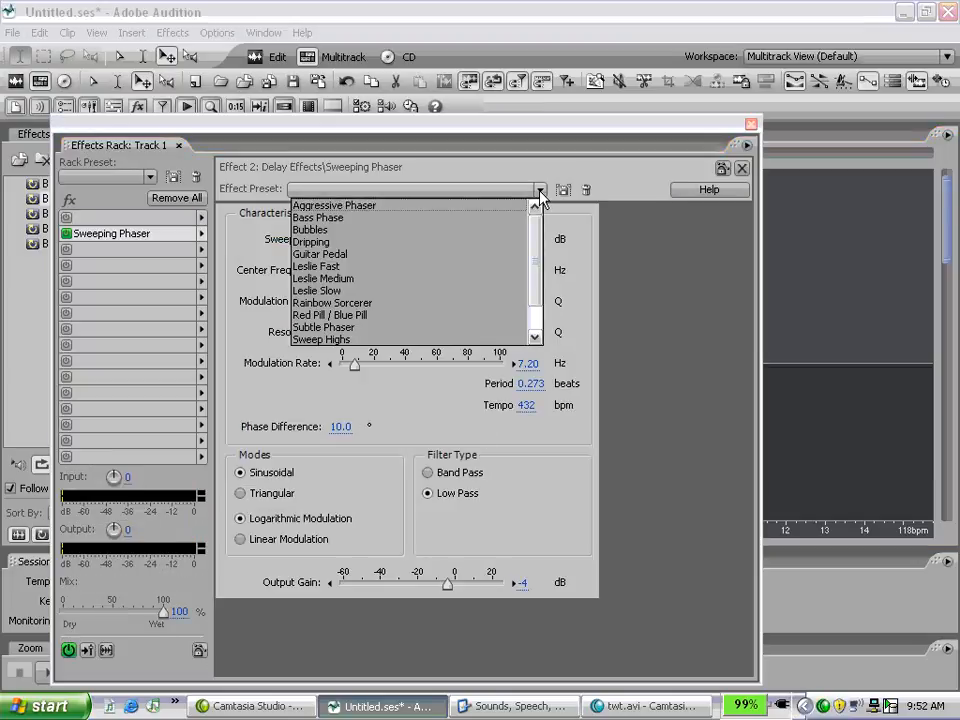
pyautogui.click(486, 313)
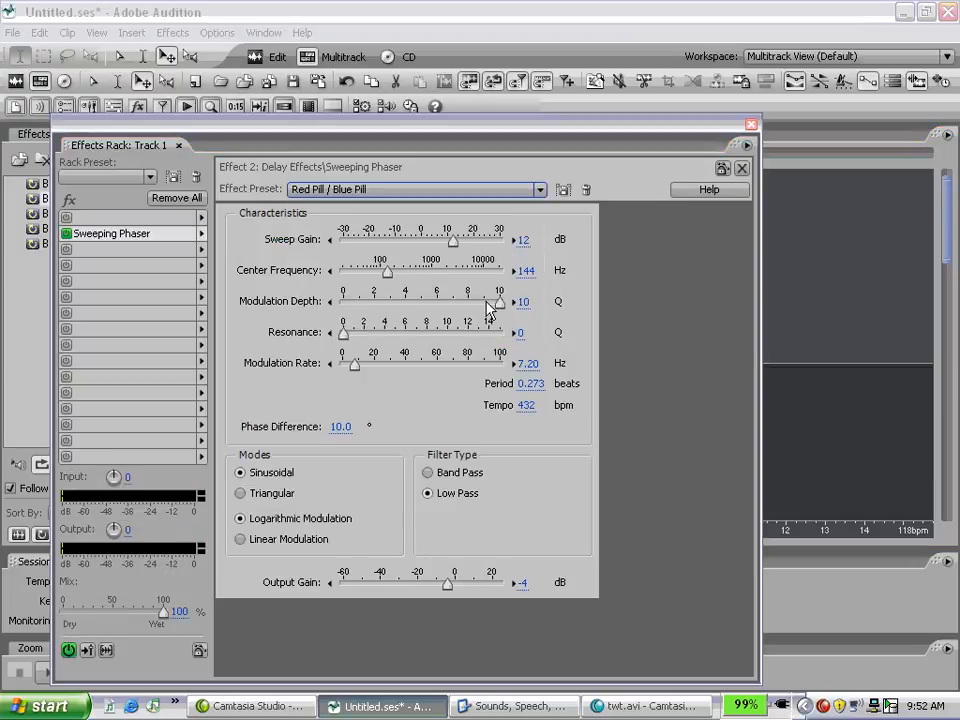
pyautogui.click(751, 126)
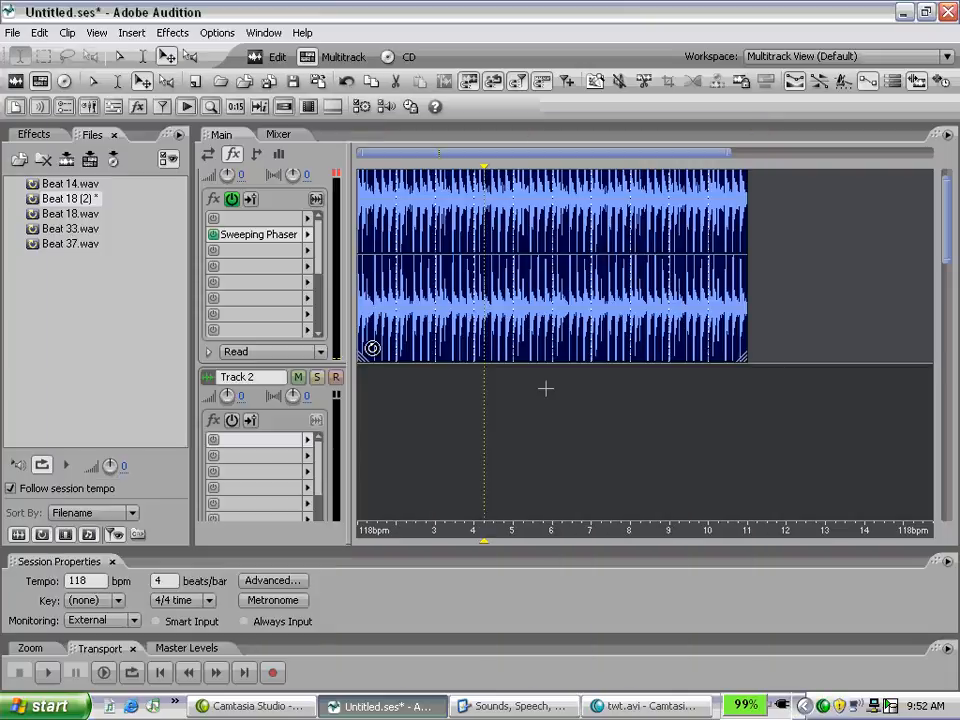
pyautogui.press('space')
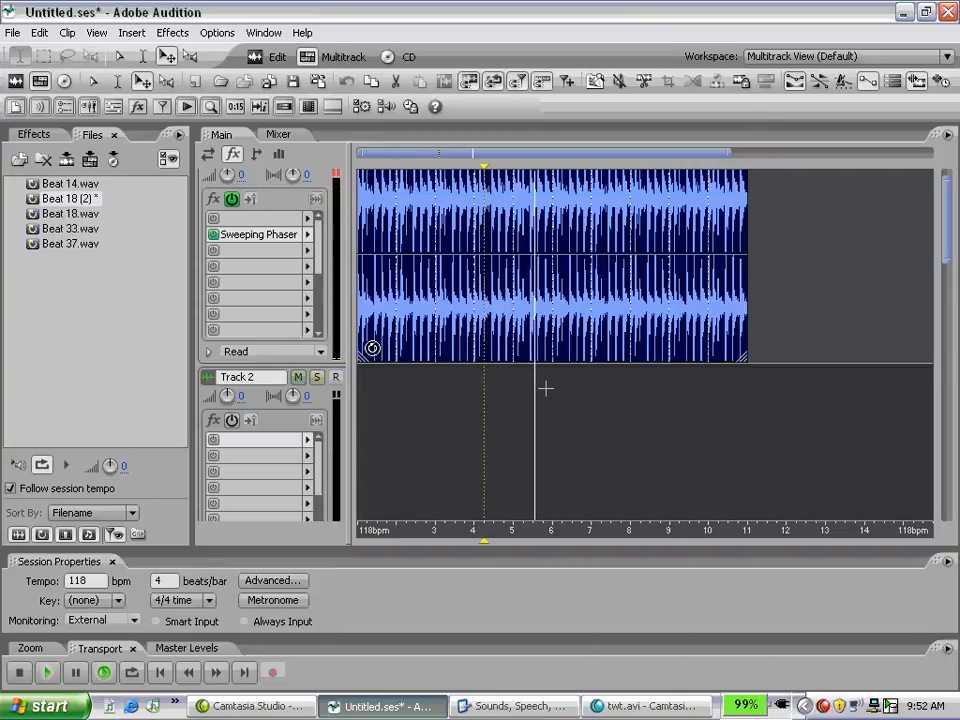
pyautogui.press('space')
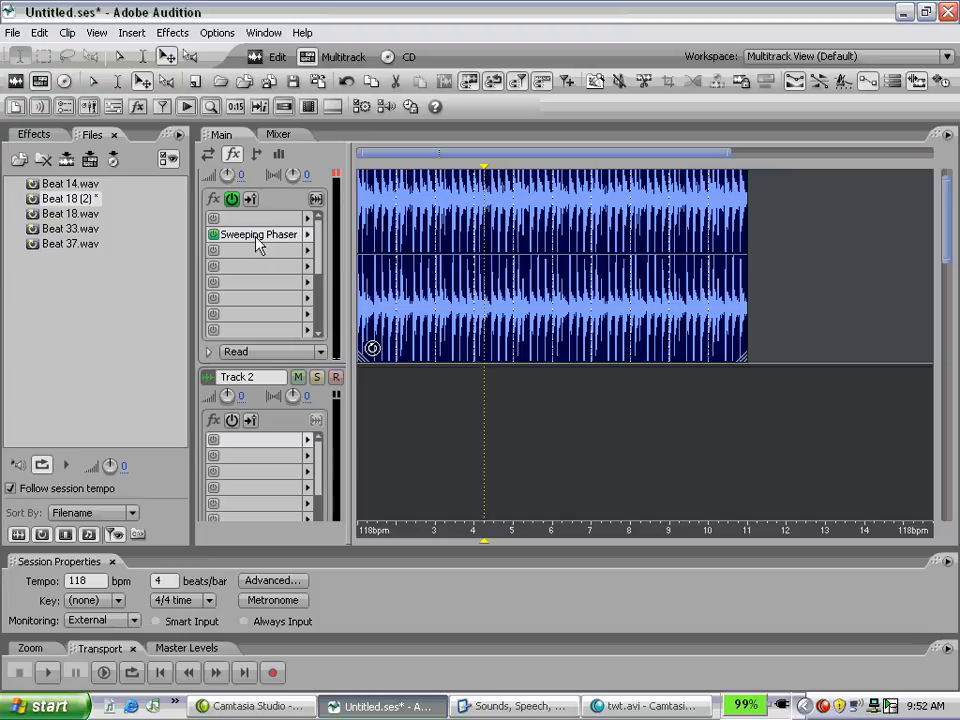
# Step: Expand Track 1's automation lane and set it to the Sweeping Phaser's Resonance parameter
pyautogui.click(209, 353)
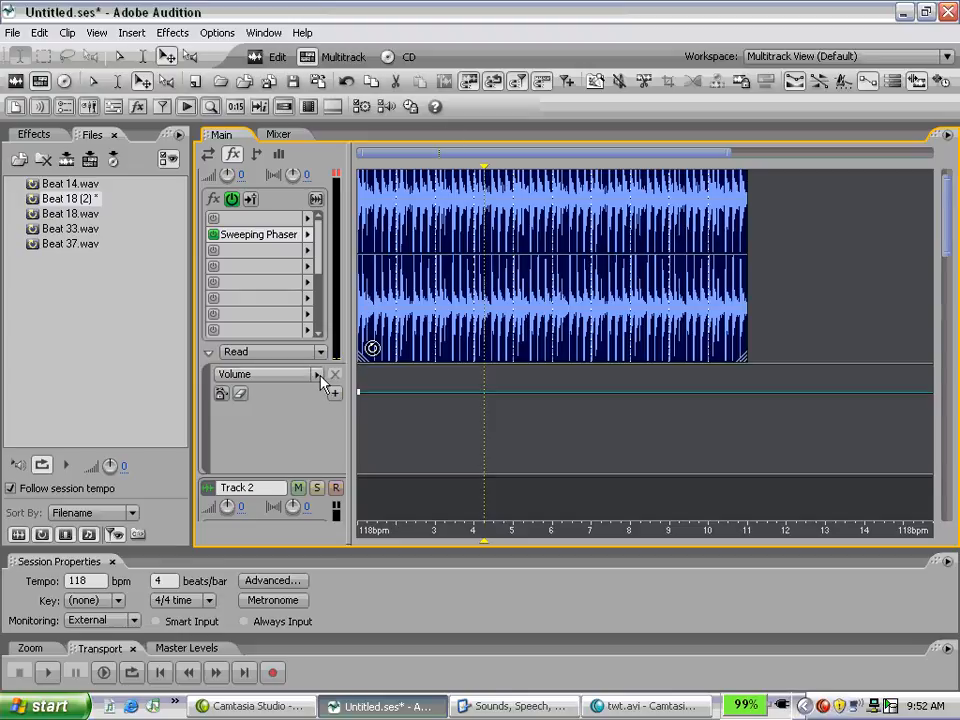
pyautogui.click(318, 375)
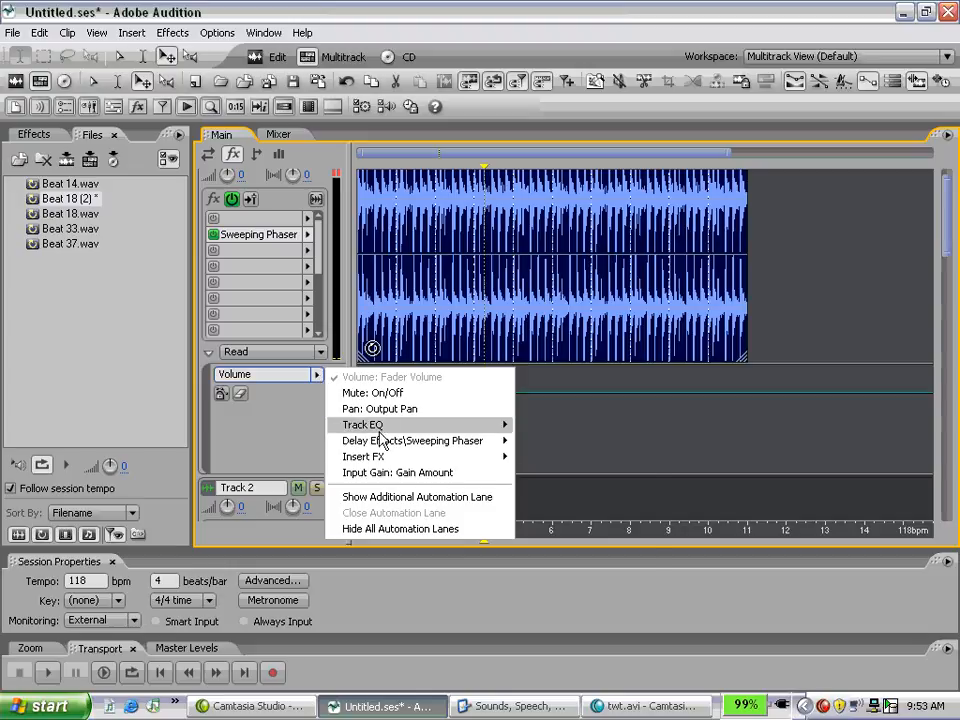
pyautogui.moveTo(403, 452)
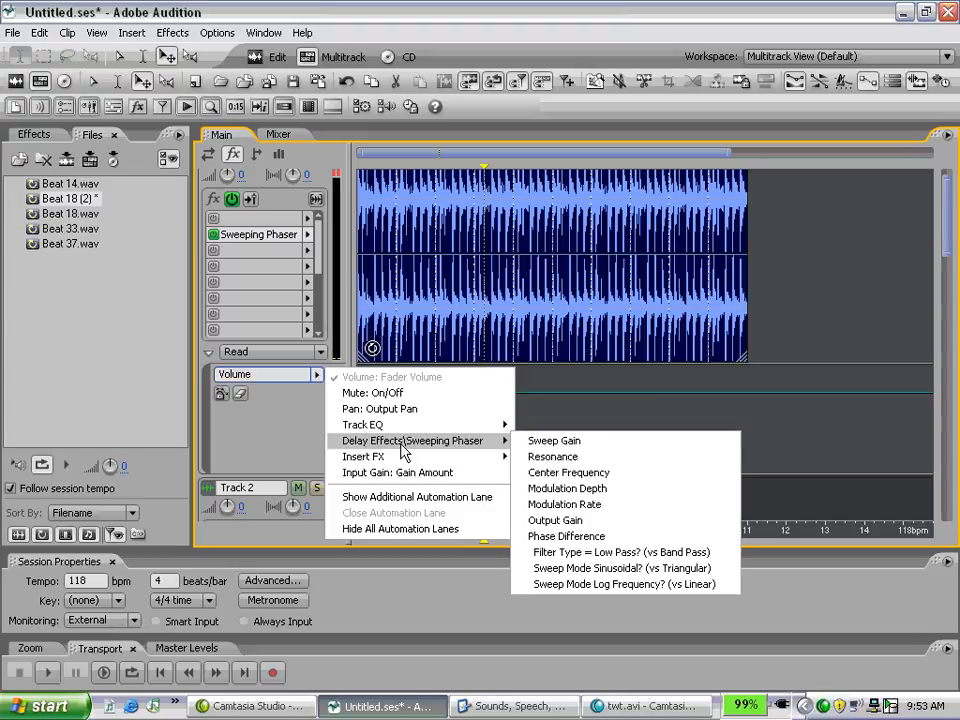
pyautogui.click(548, 458)
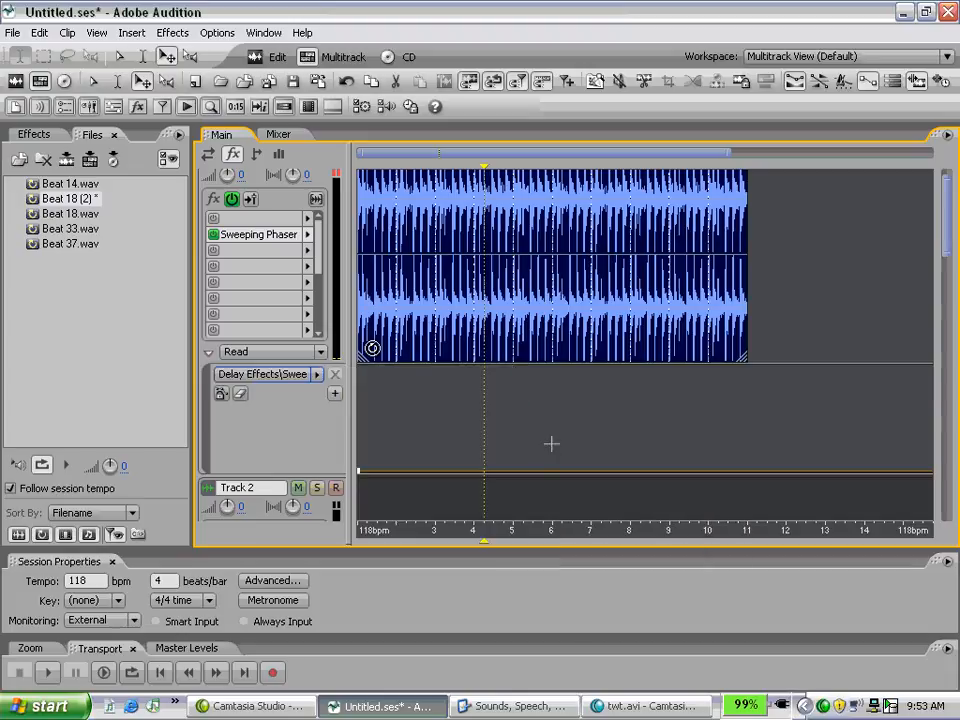
# Step: Shape the Resonance envelope on Track 1 with a raised point shortly before bar 3 and a low point at about bar 5.5
pyautogui.scroll(1, 945, 241)
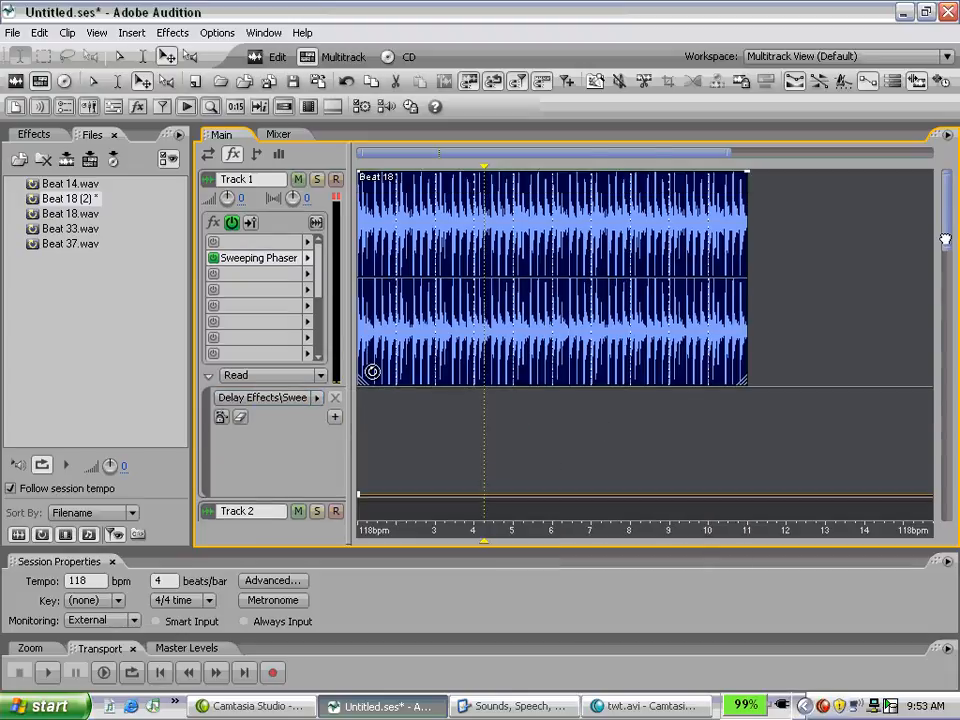
pyautogui.scroll(-1, 945, 241)
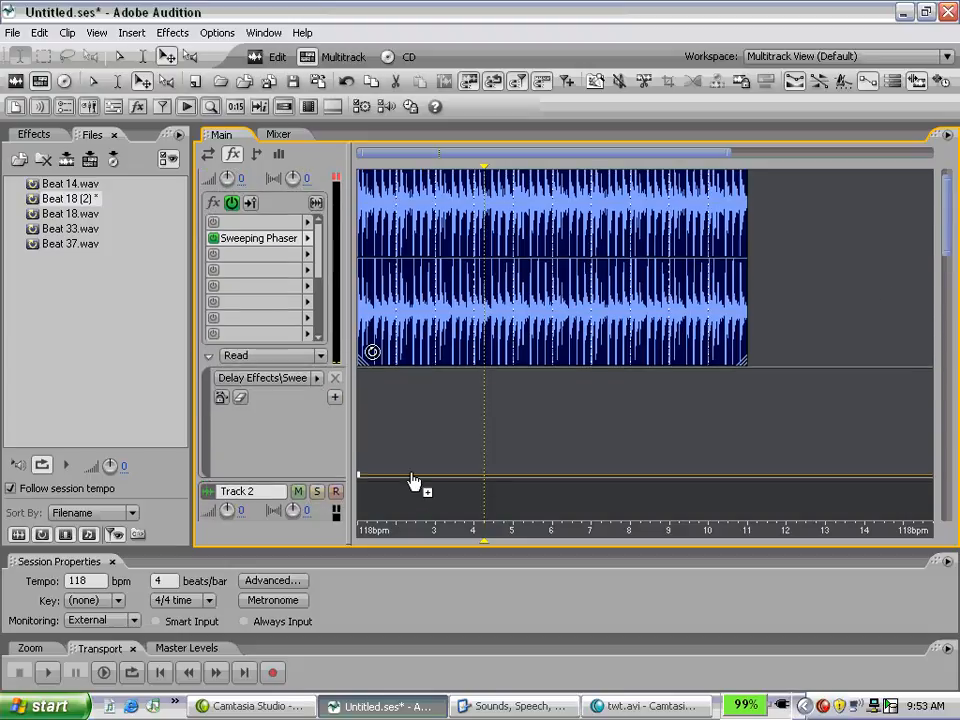
pyautogui.moveTo(416, 474); pyautogui.dragTo(425, 408)
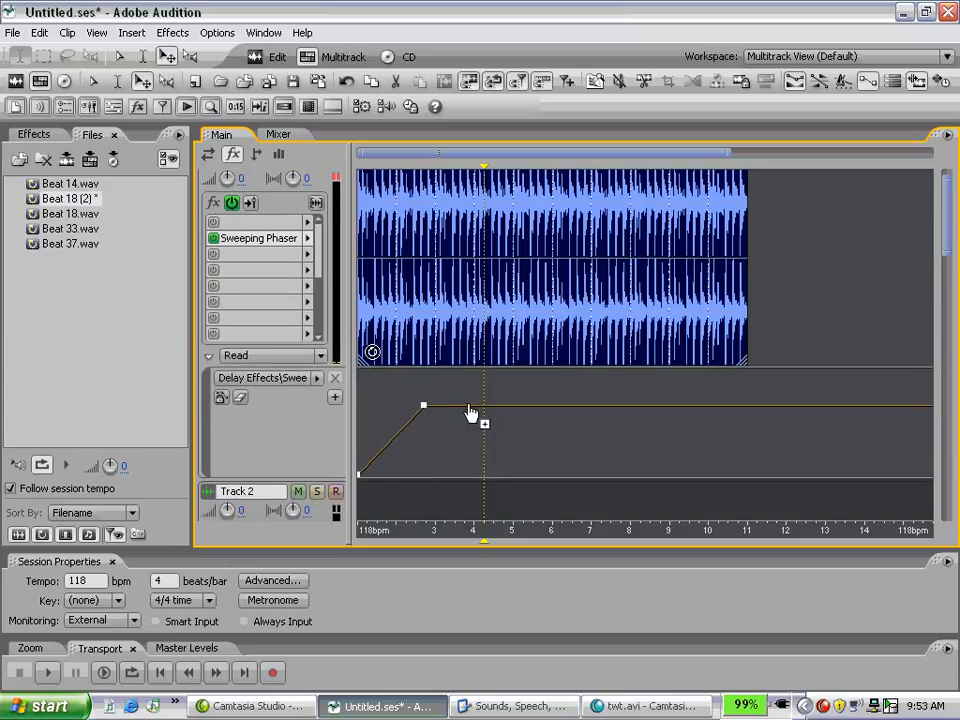
pyautogui.moveTo(504, 408); pyautogui.dragTo(537, 474)
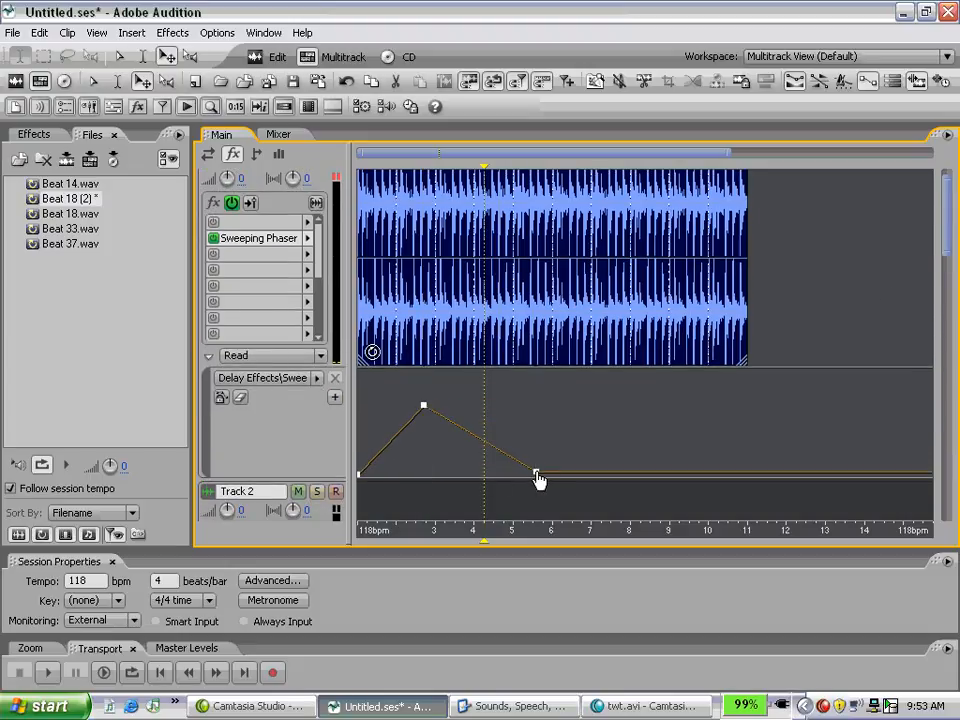
# Step: Add a second automation lane to Track 1 and set it to the Sweeping Phaser's Center Frequency parameter
pyautogui.click(316, 378)
pyautogui.click(305, 423)
pyautogui.click(334, 398)
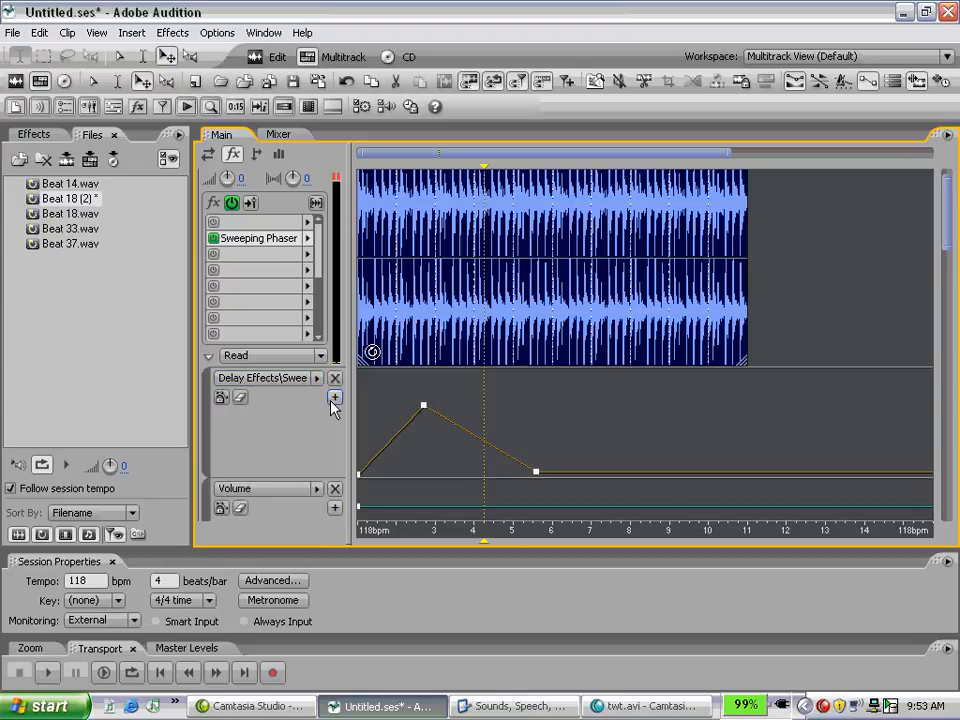
pyautogui.click(316, 489)
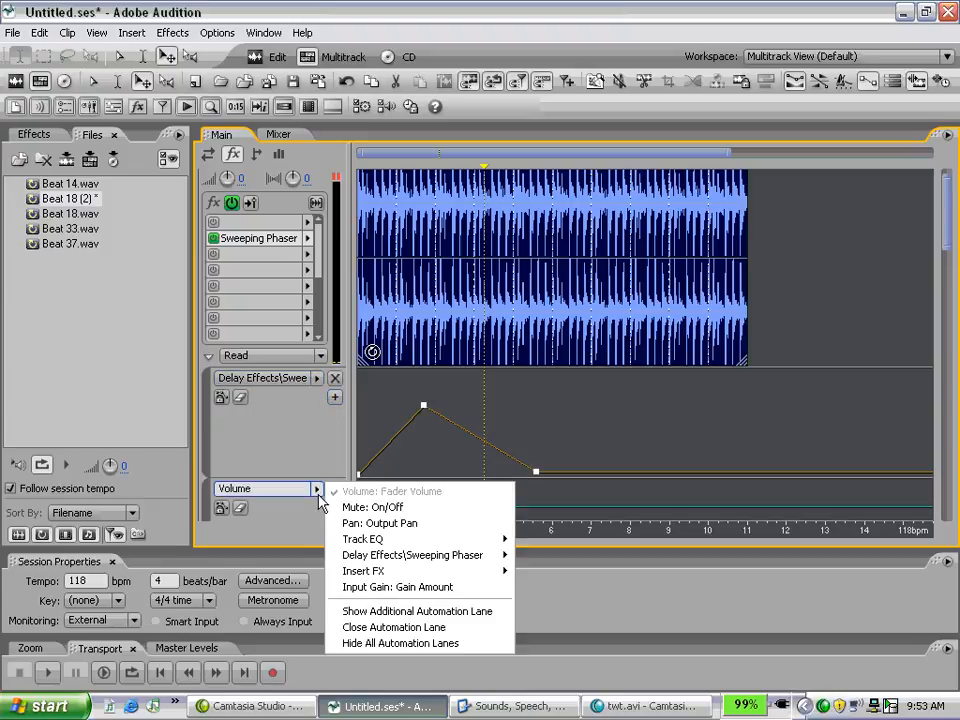
pyautogui.moveTo(411, 555)
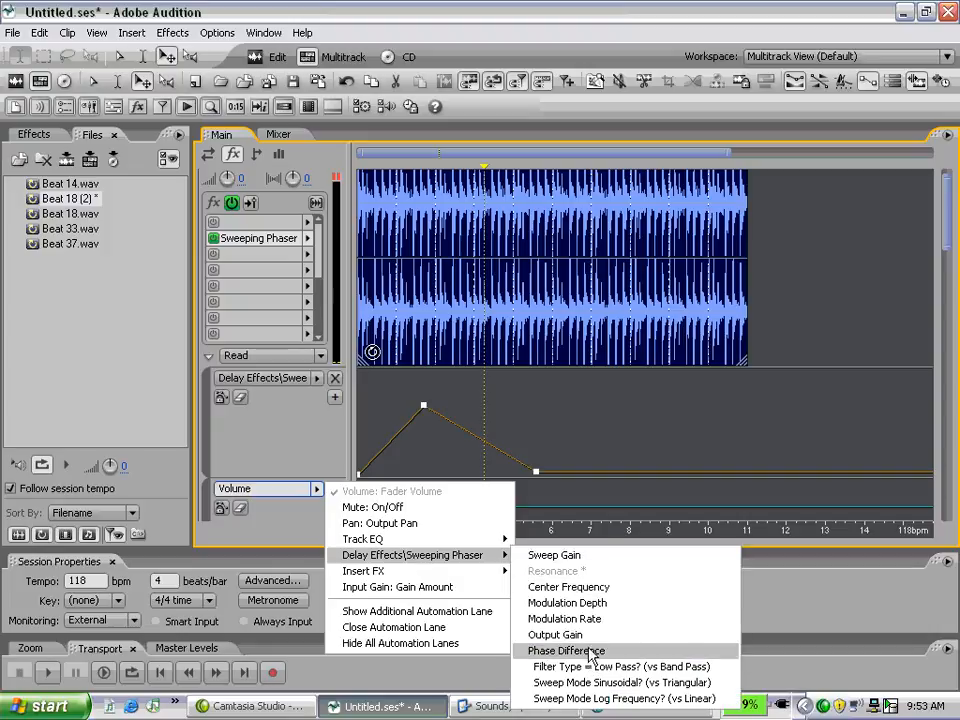
pyautogui.click(582, 589)
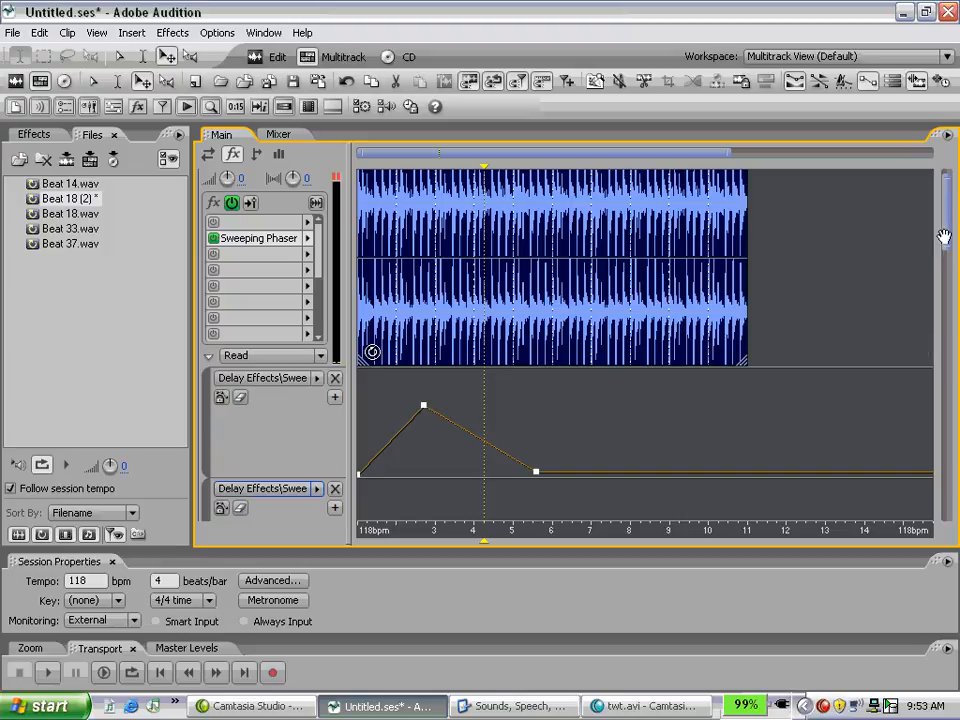
# Step: Shape the Center Frequency envelope with a low point at about bar 3.4, a sharp peak at about bar 3.5 and a low point at about bar 5.3
pyautogui.moveTo(944, 237); pyautogui.dragTo(944, 281)
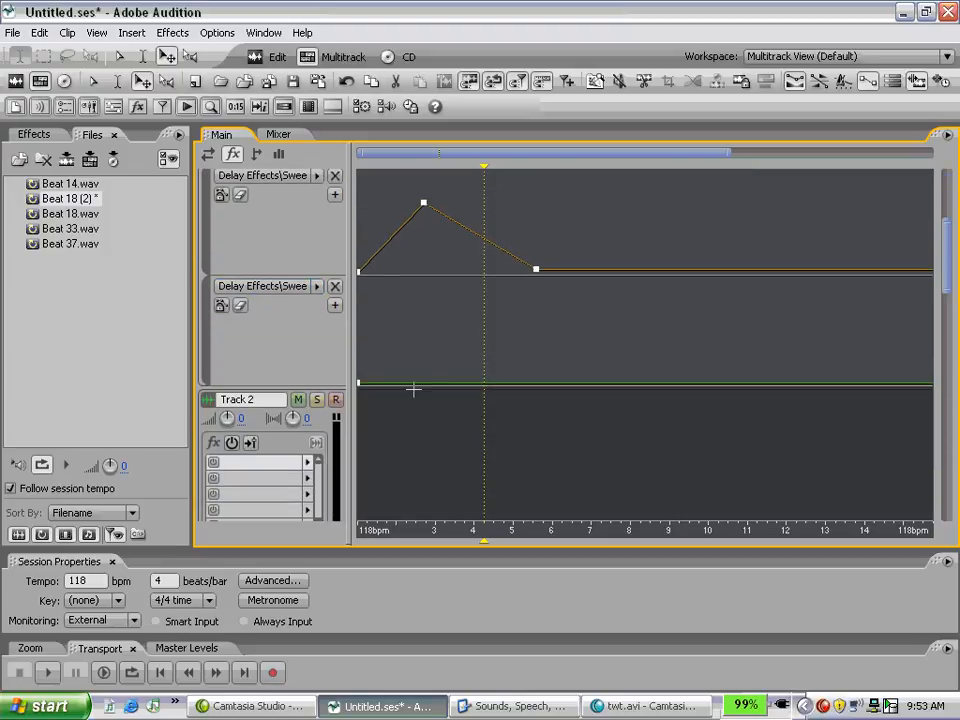
pyautogui.moveTo(414, 390); pyautogui.dragTo(526, 372)
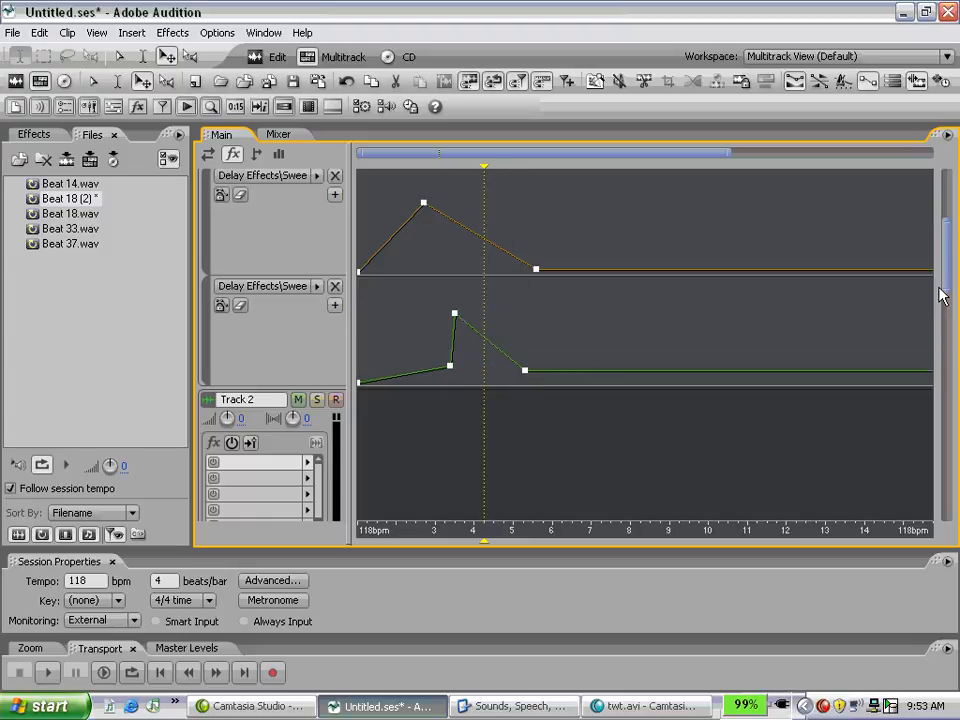
pyautogui.scroll(3, 945, 274)
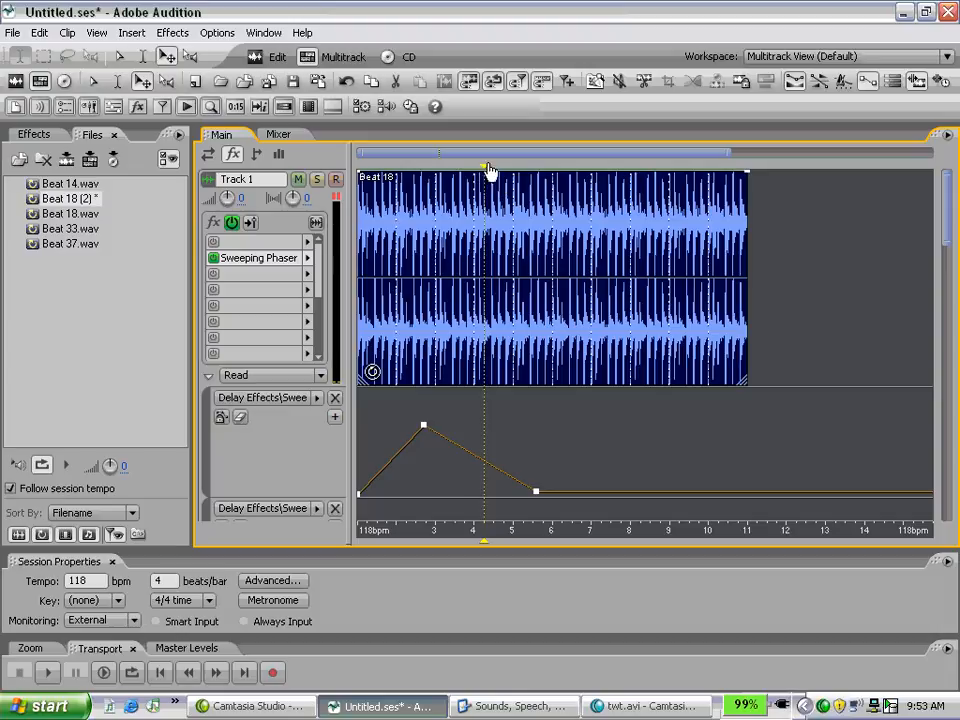
# Step: Return the playhead to the session start and audition Track 1 with its automated phaser parameters
pyautogui.moveTo(486, 171); pyautogui.dragTo(342, 210)
pyautogui.press('space')
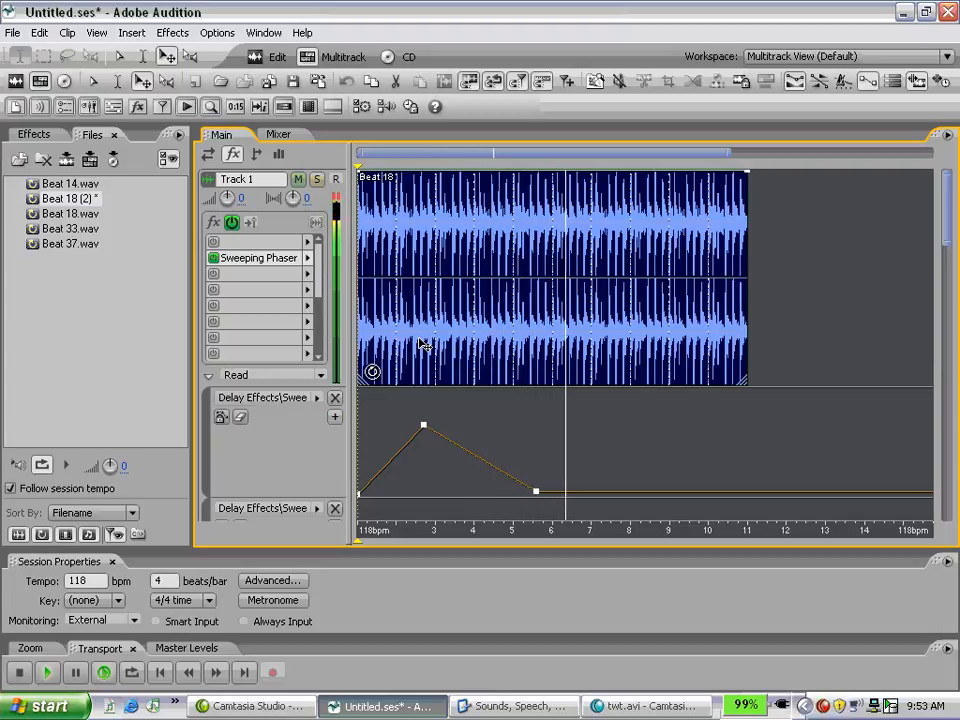
pyautogui.press('space')
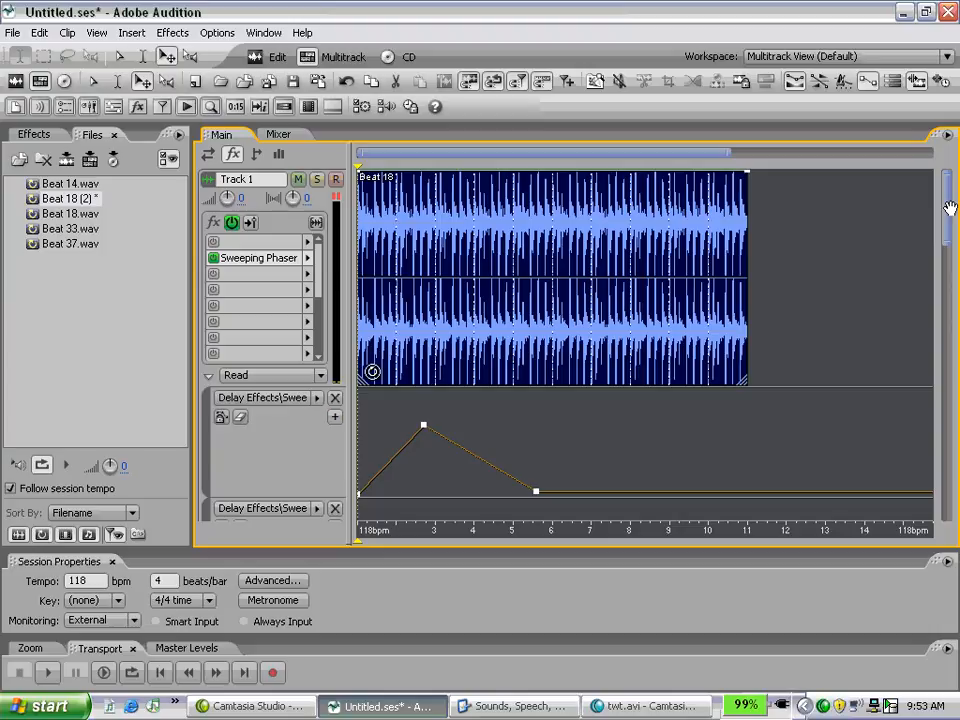
# Step: Clear the edit points of both Sweeping Phaser automation envelopes on Track 1 and close the second automation lane
pyautogui.moveTo(949, 208); pyautogui.dragTo(944, 242)
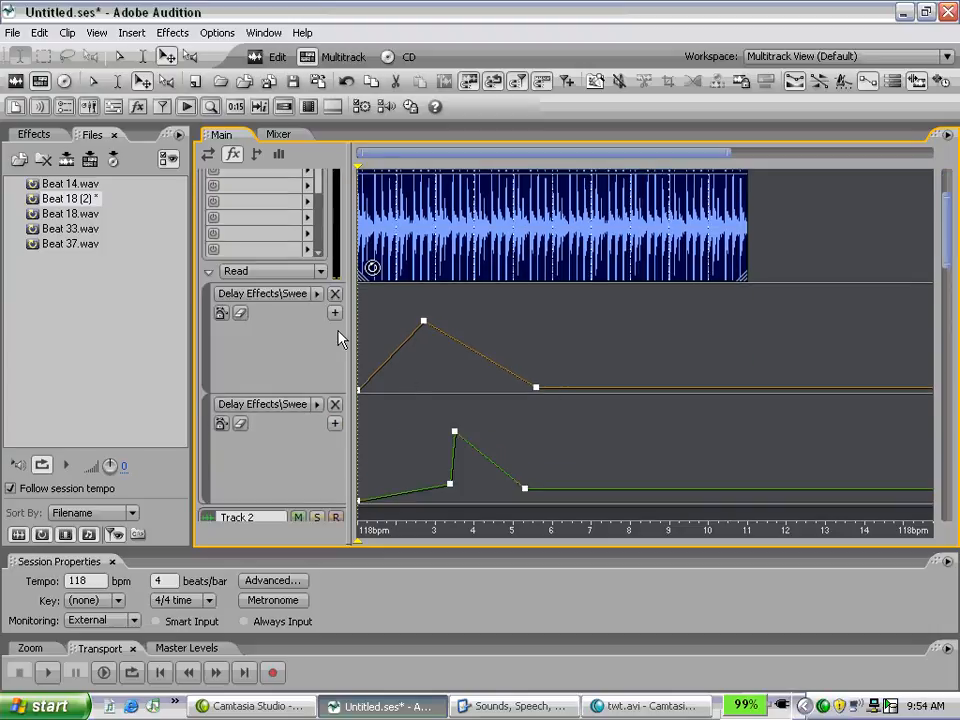
pyautogui.click(317, 294)
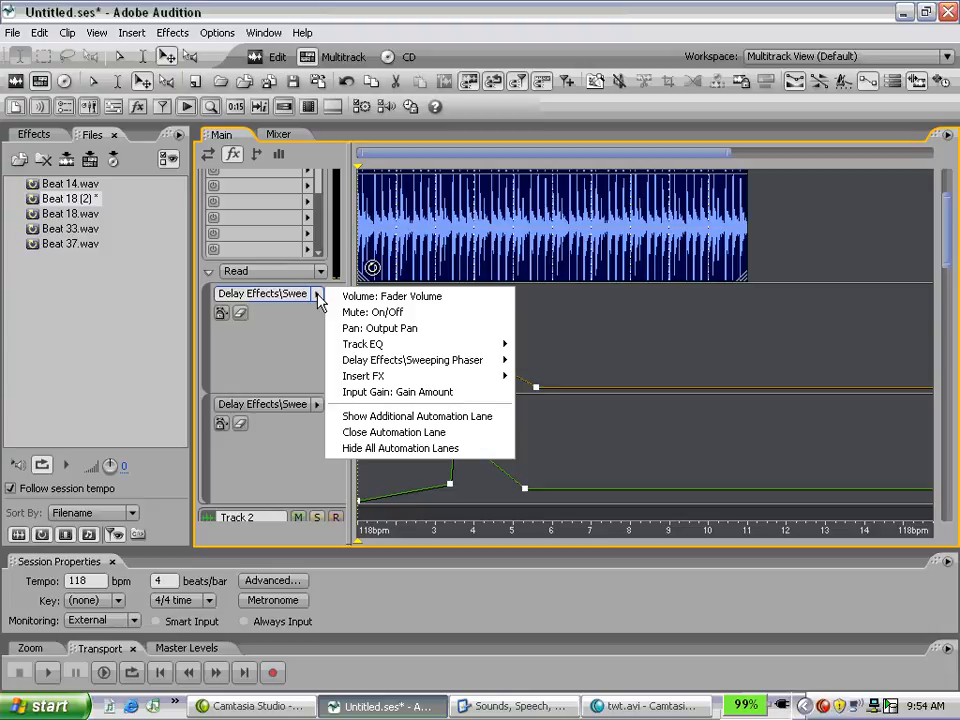
pyautogui.click(270, 365)
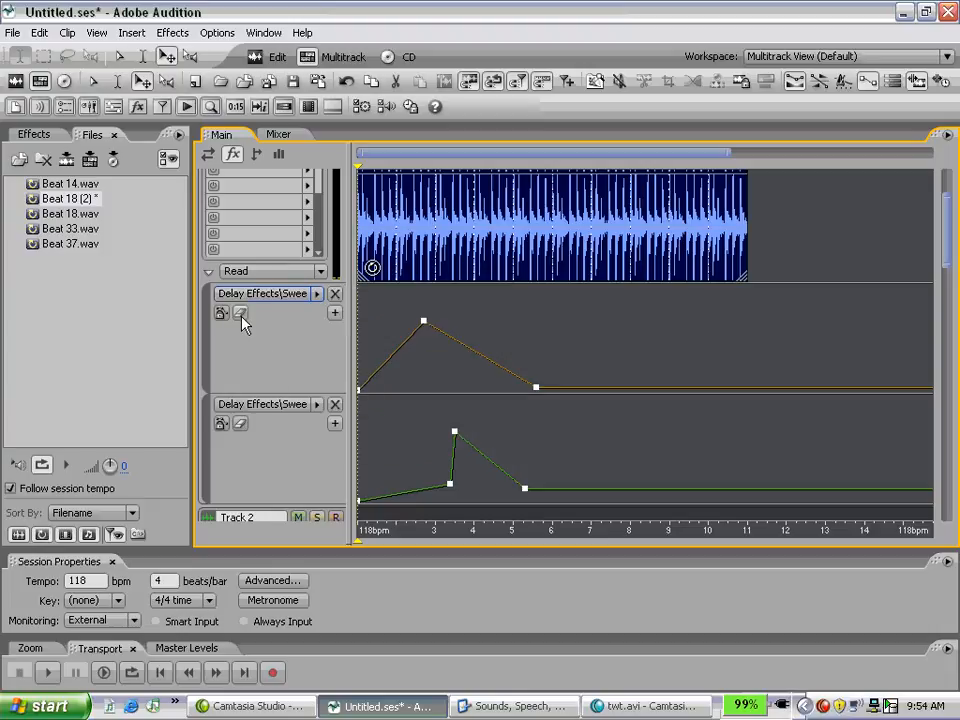
pyautogui.click(240, 313)
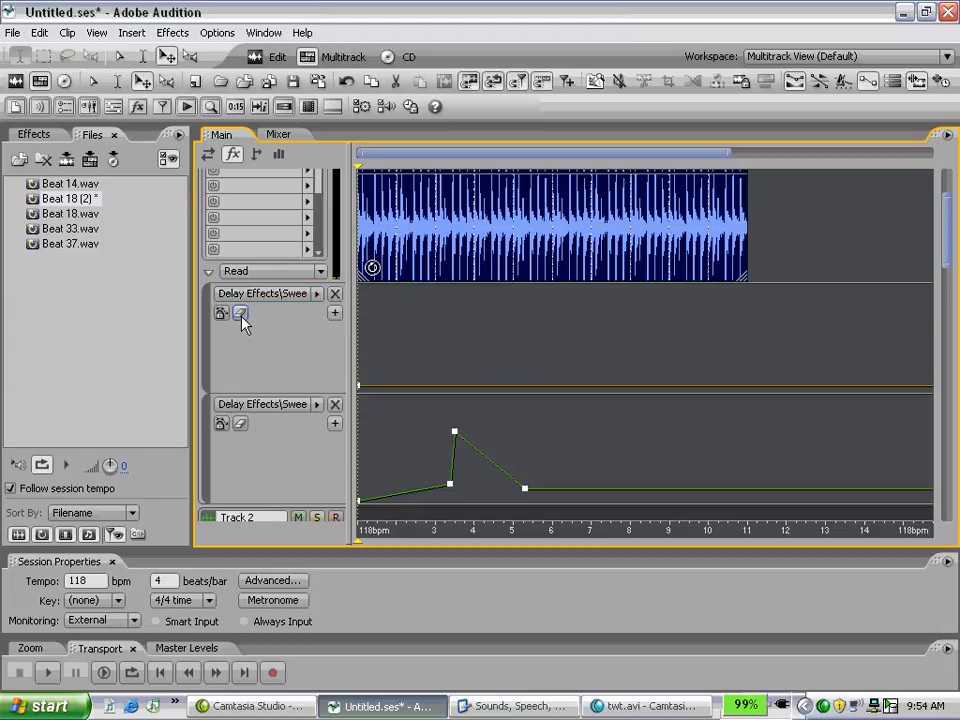
pyautogui.click(240, 424)
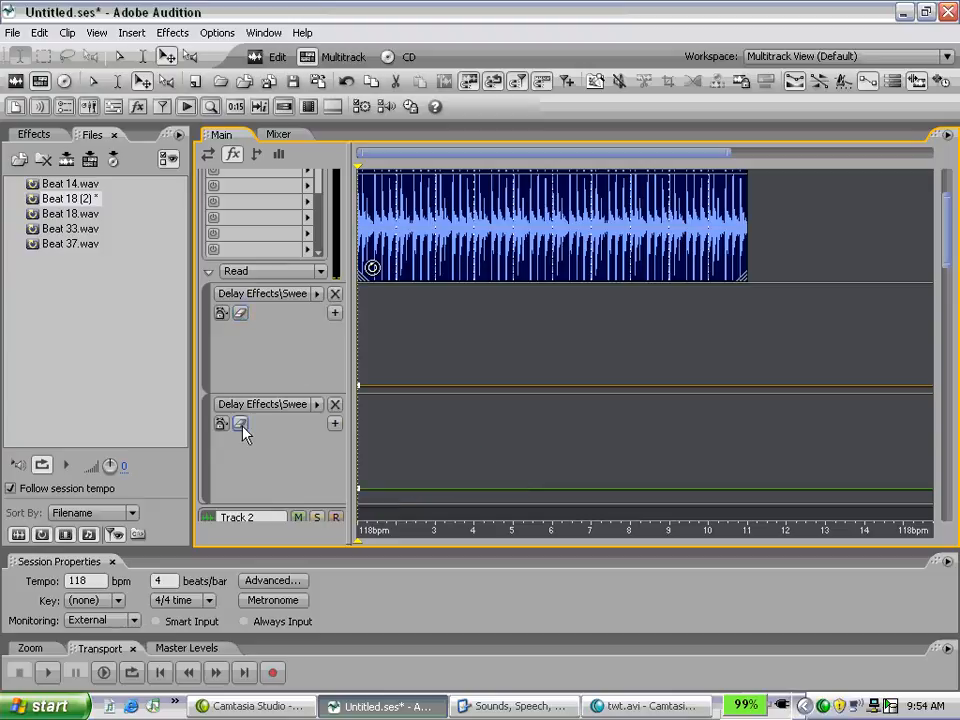
pyautogui.click(335, 405)
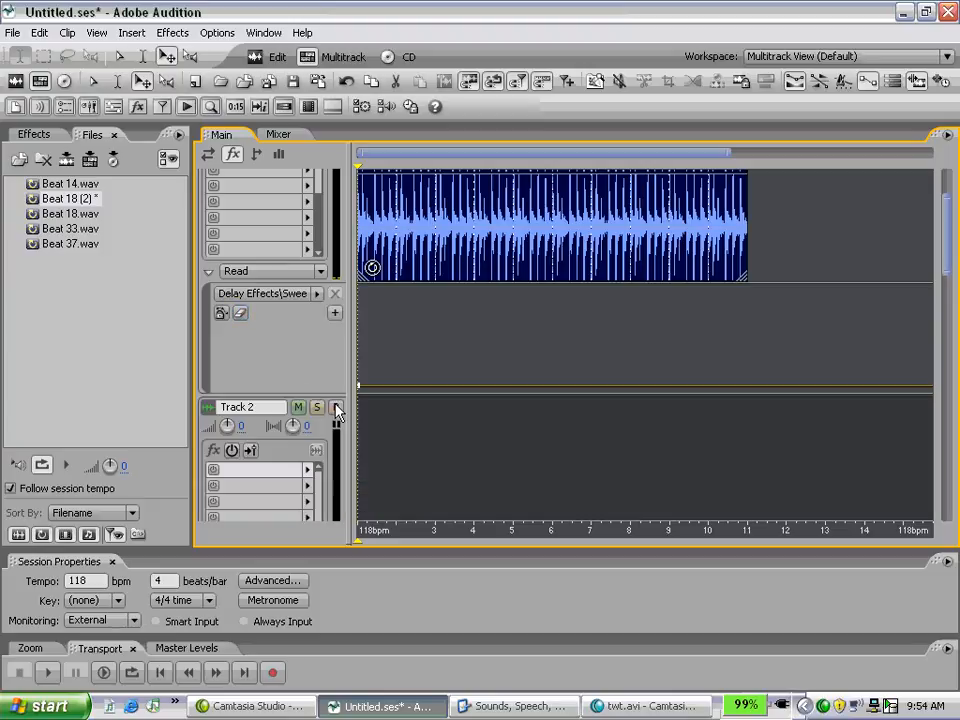
# Step: Set Track 1's remaining automation lane to the Insert FX Wet/Dry Mix parameter
pyautogui.click(316, 294)
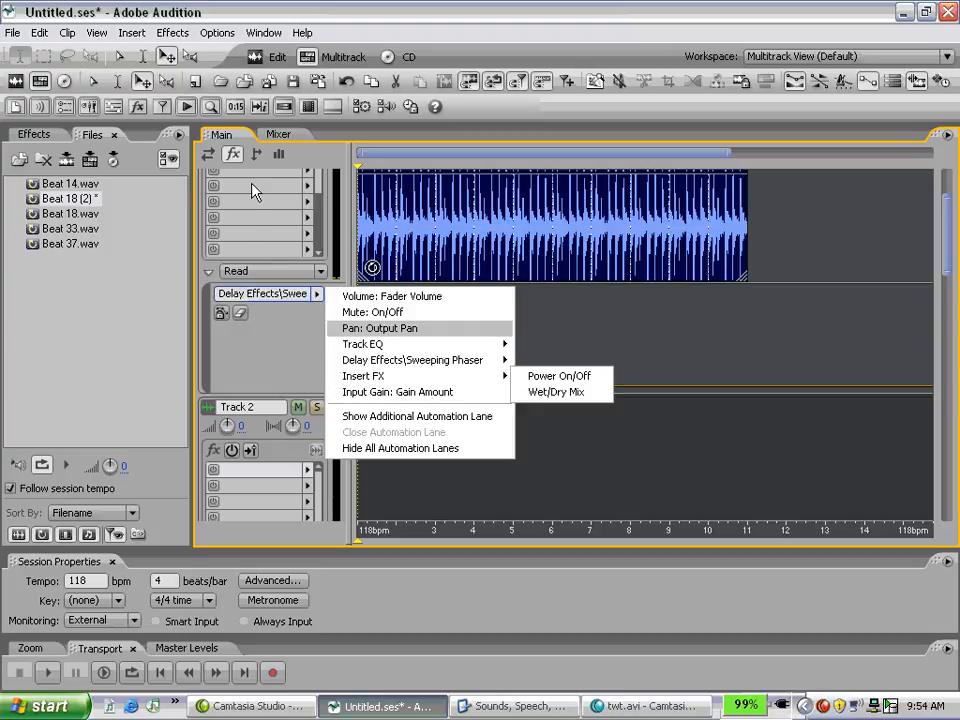
pyautogui.moveTo(380, 377)
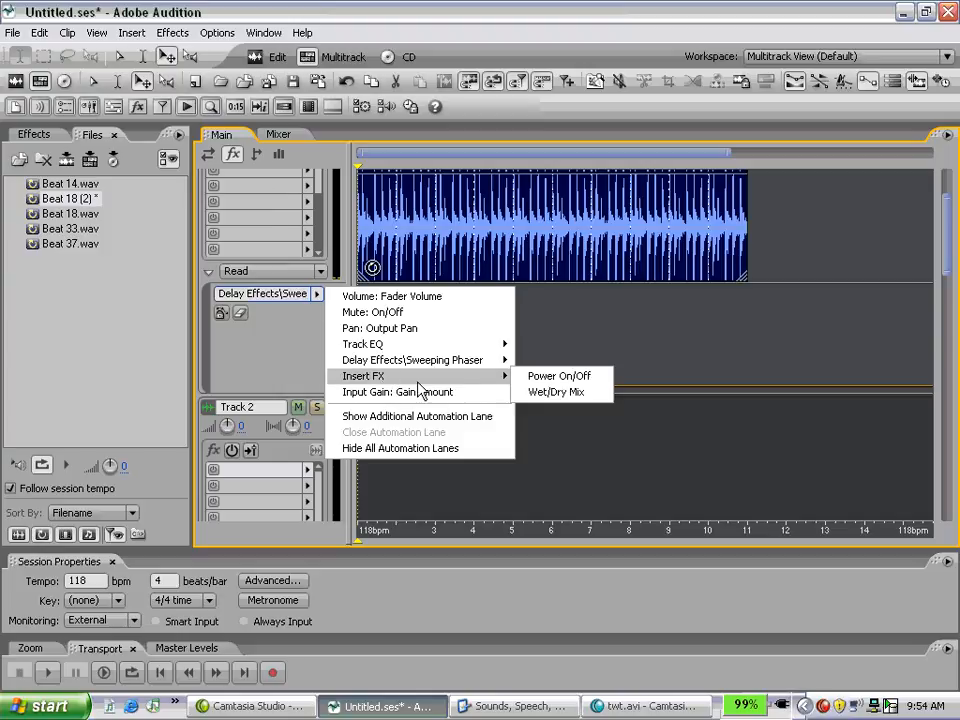
pyautogui.click(560, 392)
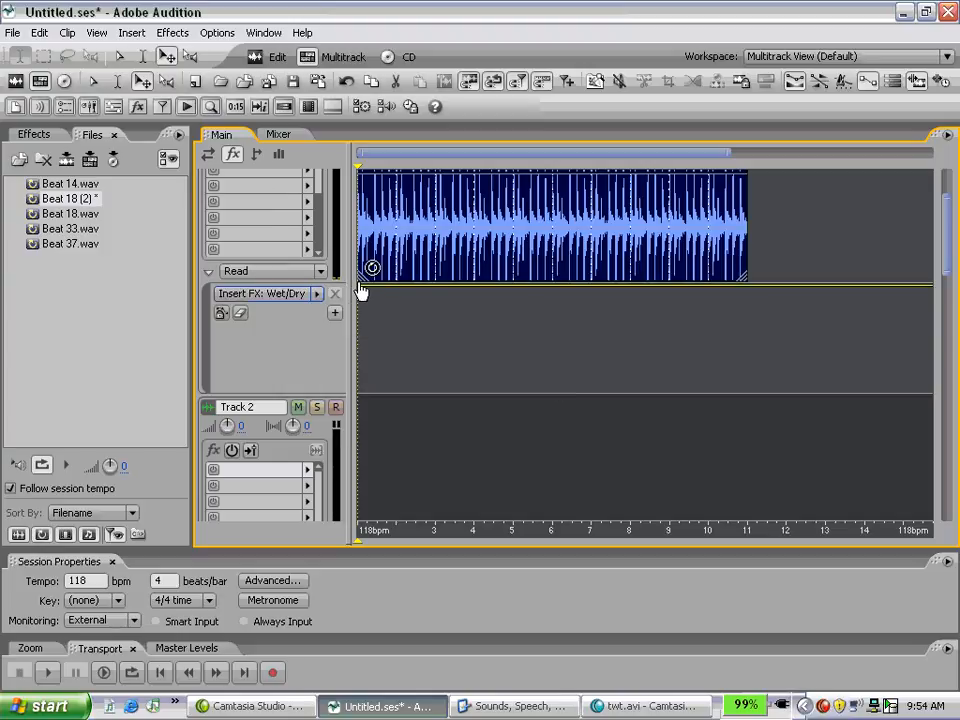
# Step: Shape the Wet/Dry Mix envelope: dry start, fully wet between about bars 2.4 and 3.4, dry again, and a ramp to fully wet at bar 6
pyautogui.moveTo(361, 290); pyautogui.dragTo(360, 405)
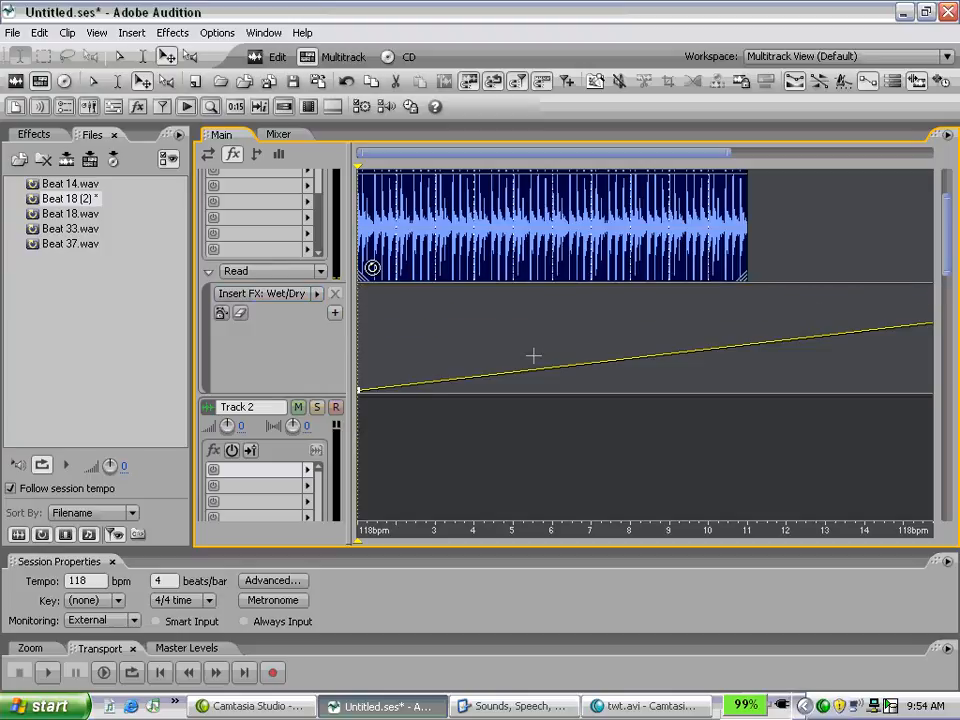
pyautogui.moveTo(556, 376); pyautogui.dragTo(415, 427)
pyautogui.moveTo(452, 392); pyautogui.dragTo(408, 290)
pyautogui.click(450, 288)
pyautogui.moveTo(472, 289); pyautogui.dragTo(448, 420)
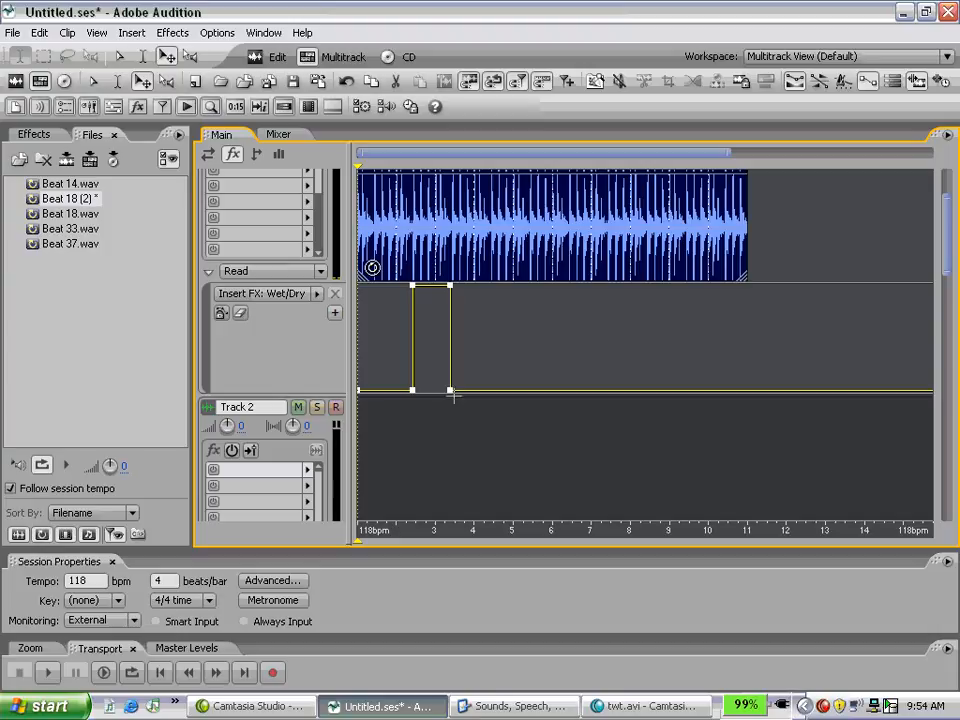
pyautogui.moveTo(477, 392); pyautogui.dragTo(553, 292)
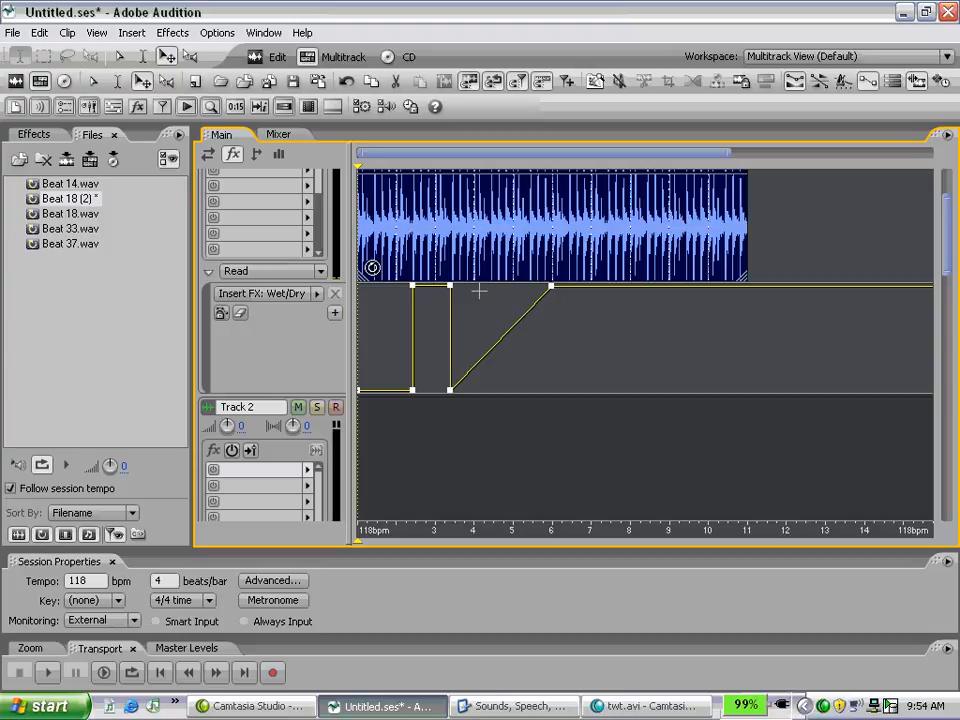
# Step: Audition the track from the start, adding a fully dry Wet/Dry Mix point at bar 10 during playback
pyautogui.press('space')
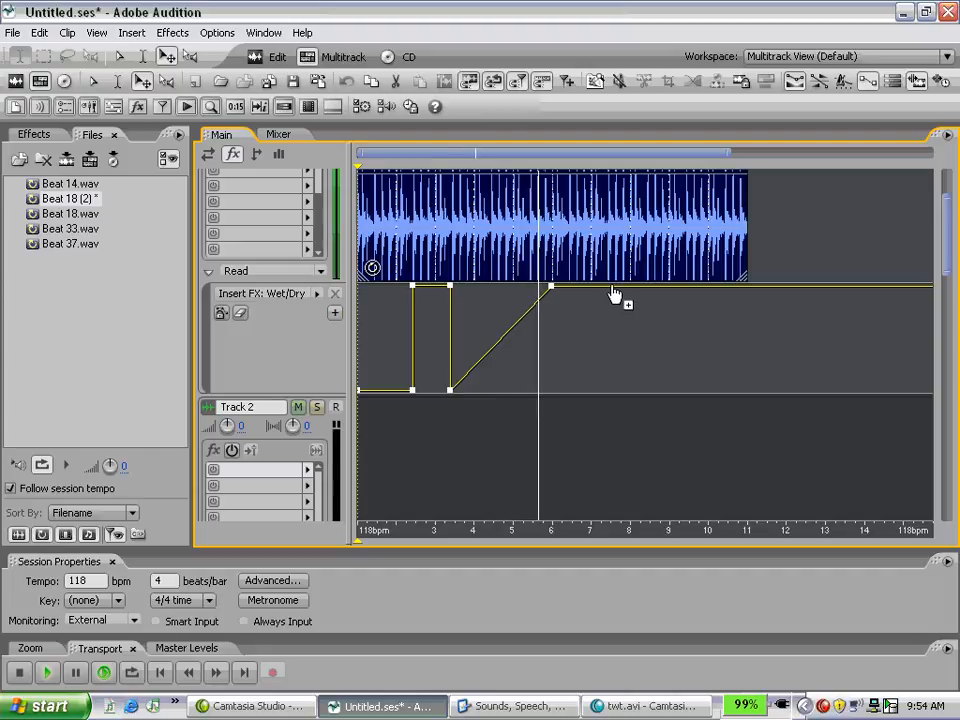
pyautogui.moveTo(613, 288); pyautogui.dragTo(707, 391)
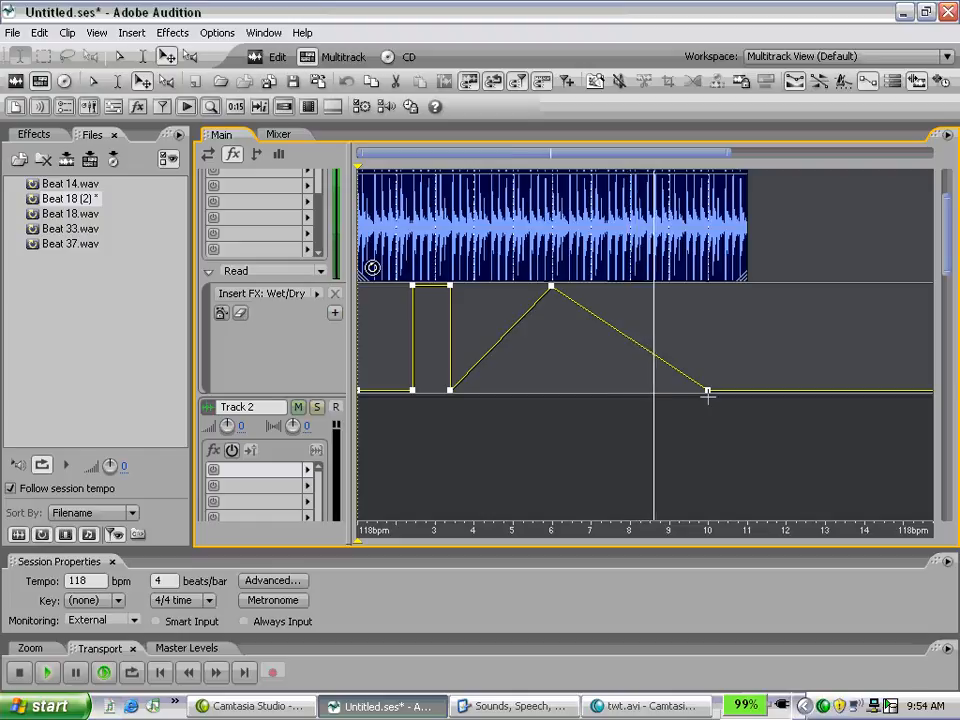
pyautogui.press('space')
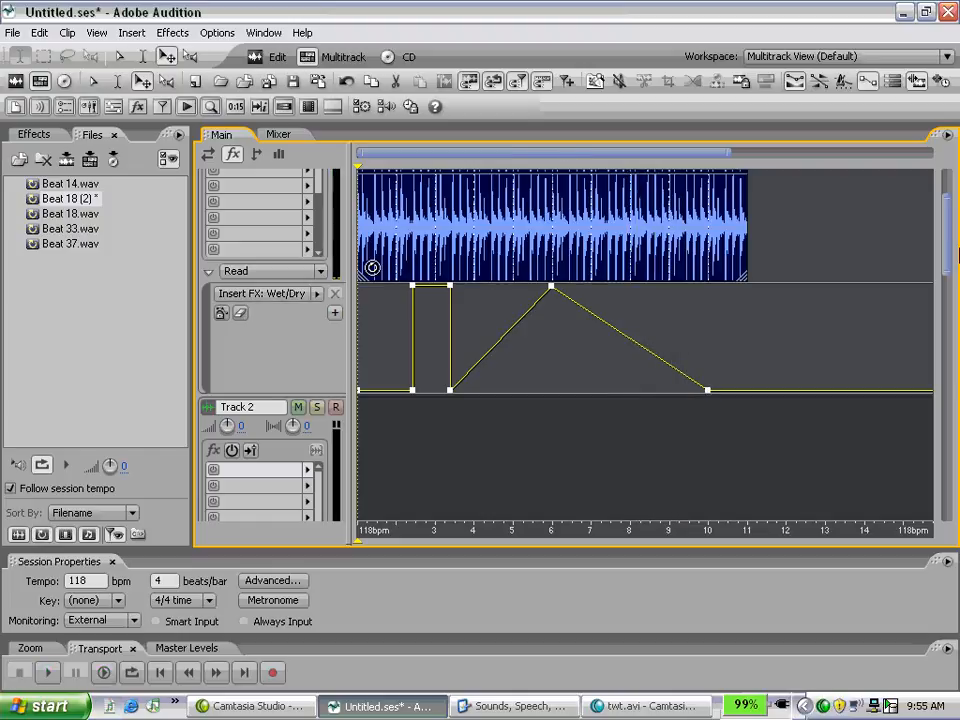
# Step: Open the Effects Rack for Track 1 from its first effect slot
pyautogui.moveTo(945, 240); pyautogui.dragTo(936, 217)
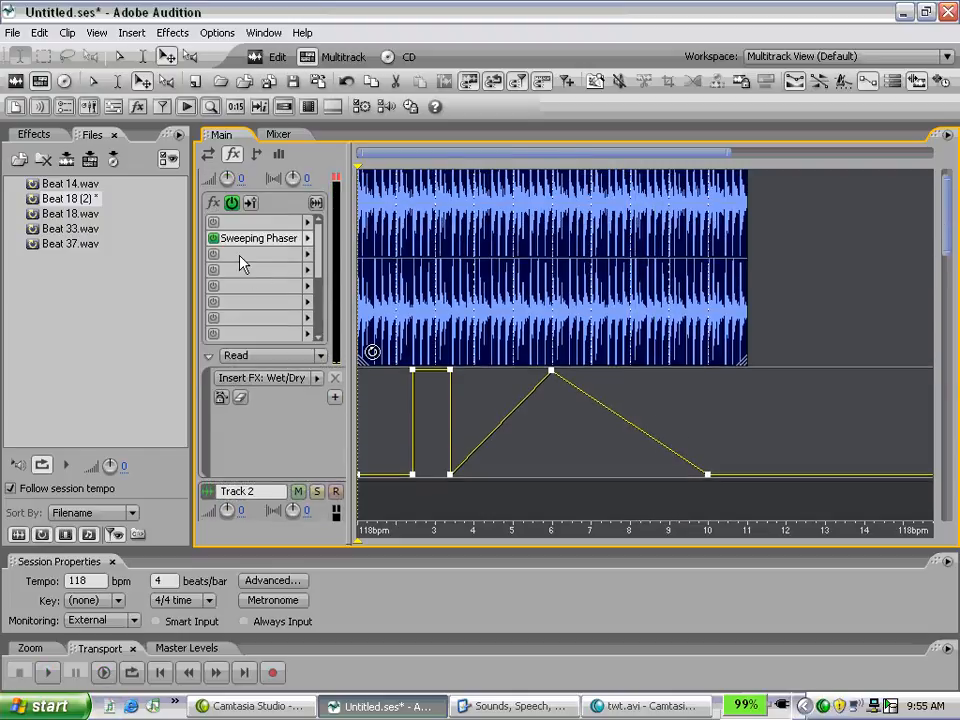
pyautogui.rightClick(294, 223)
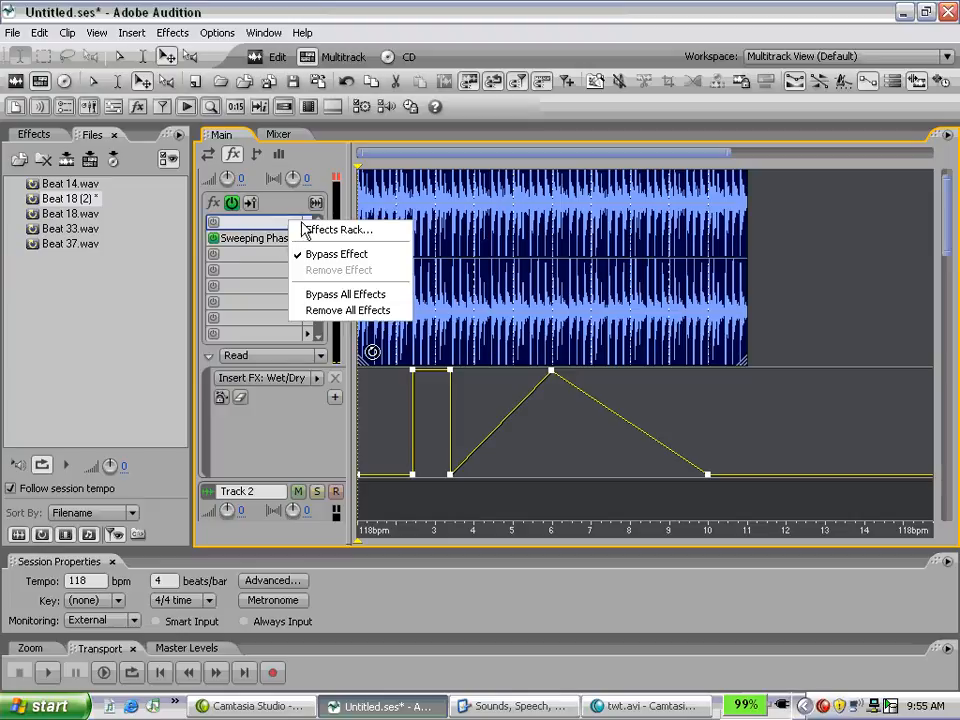
pyautogui.click(316, 231)
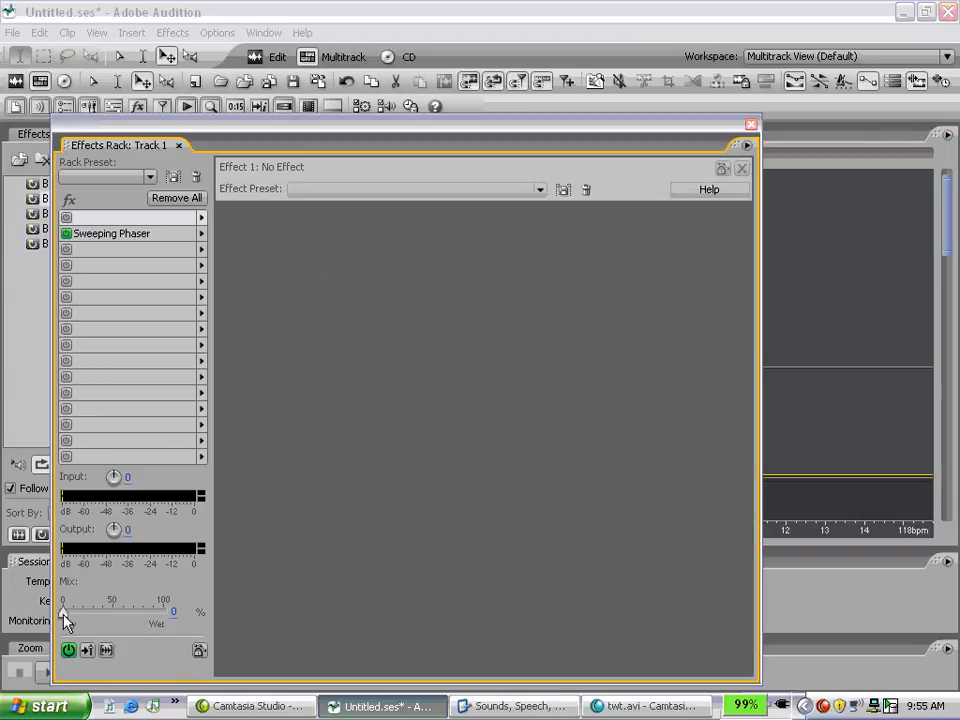
# Step: Insert the Full Reverb delay effect in the fourth slot of Track 1's Effects Rack
pyautogui.click(124, 268)
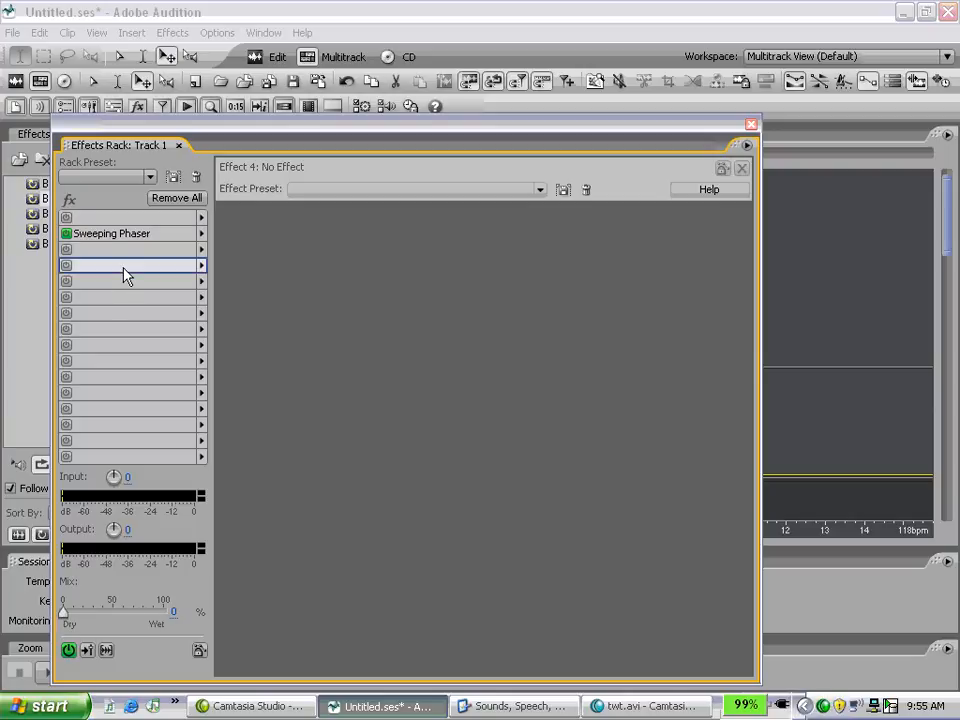
pyautogui.click(202, 266)
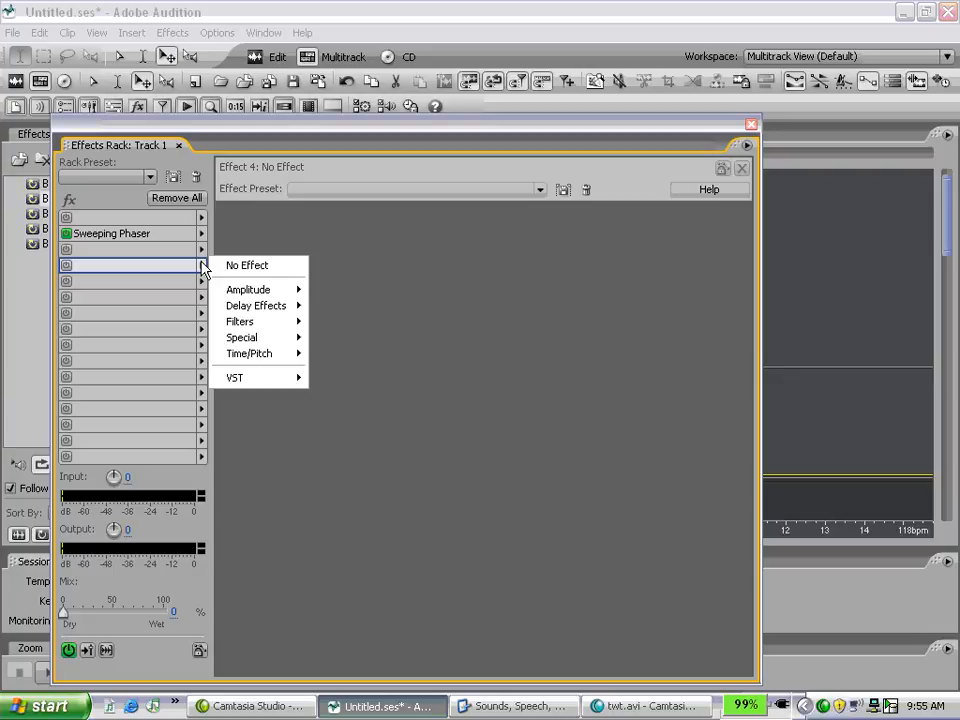
pyautogui.moveTo(272, 312)
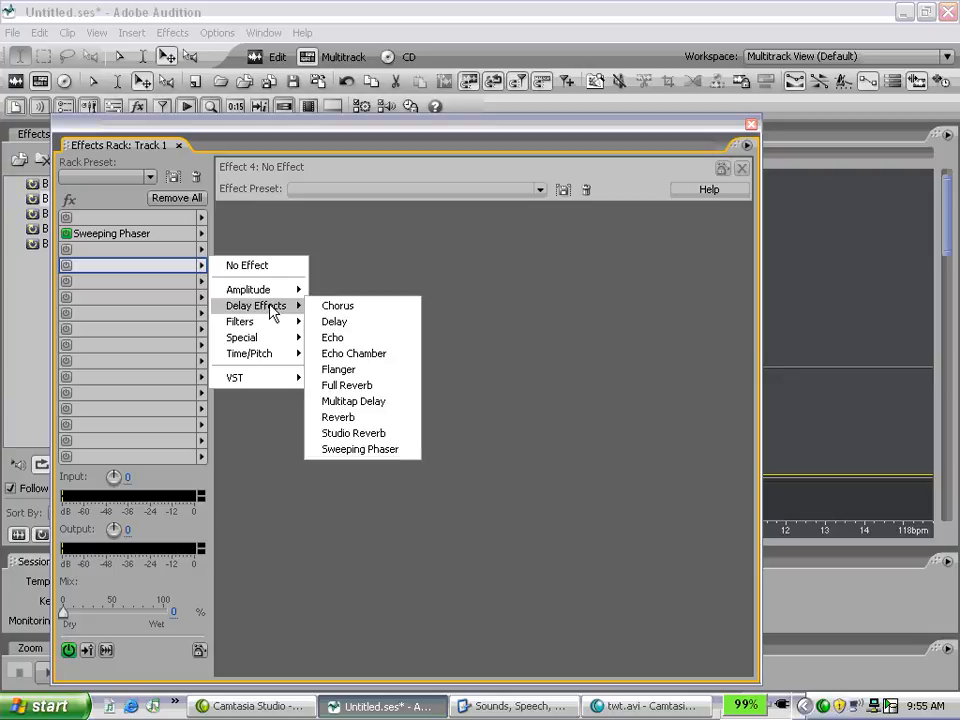
pyautogui.click(348, 388)
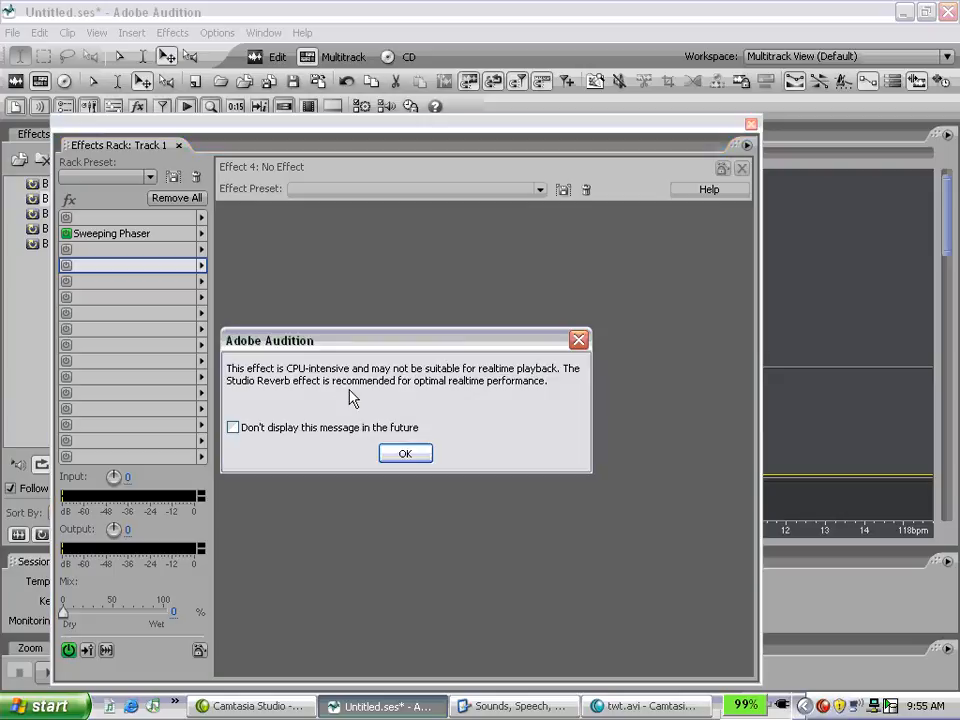
pyautogui.click(405, 456)
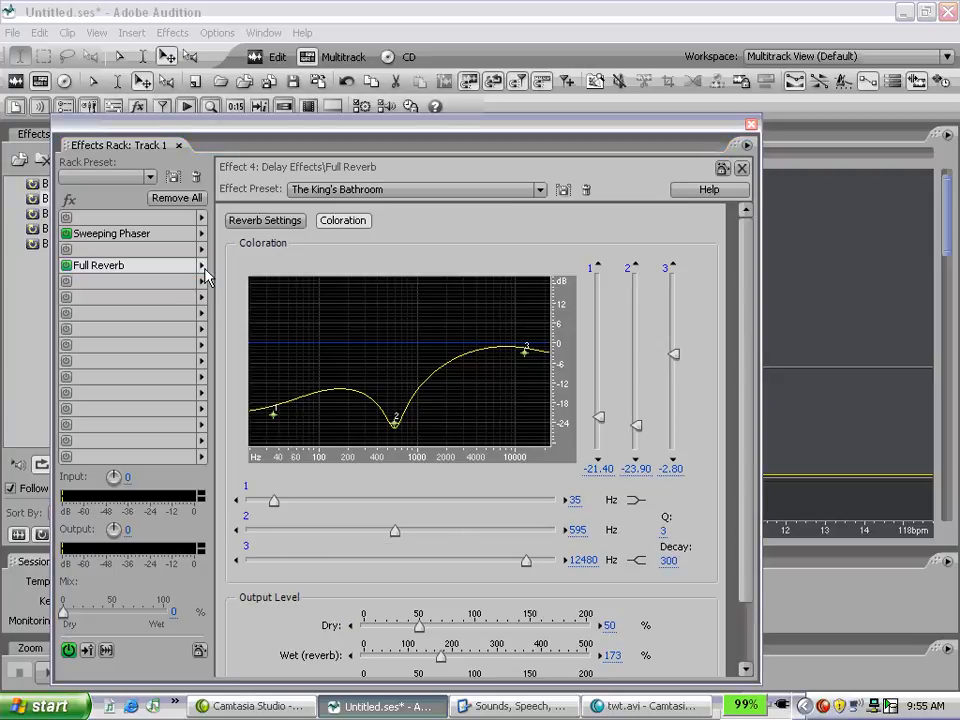
# Step: Replace Full Reverb in the fourth slot of Track 1's Effects Rack with the Reverb delay effect
pyautogui.click(201, 266)
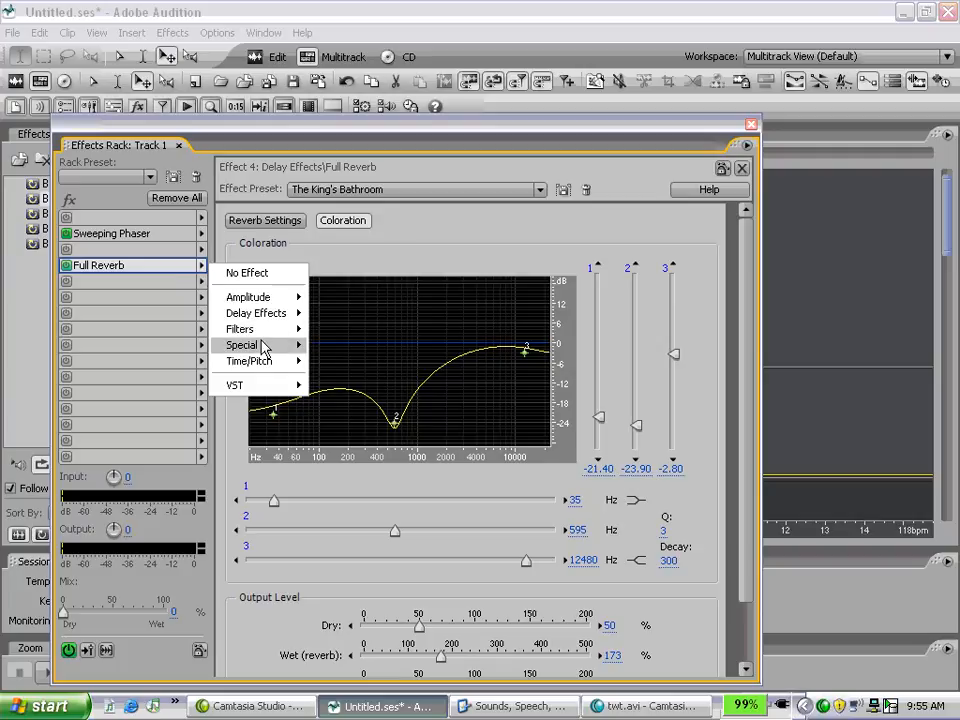
pyautogui.moveTo(255, 313)
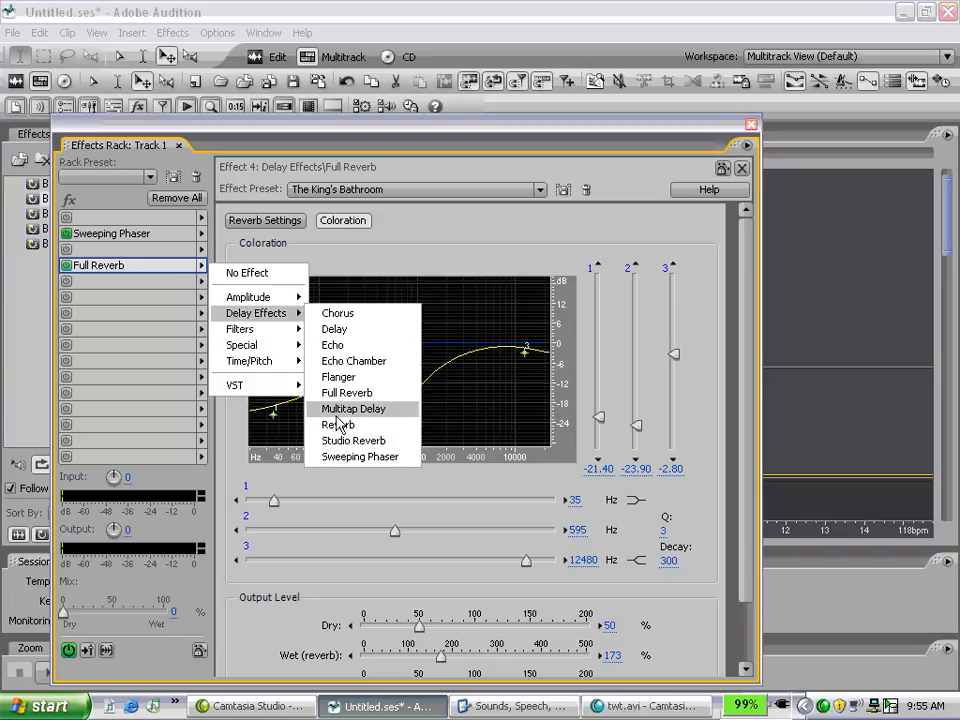
pyautogui.click(338, 424)
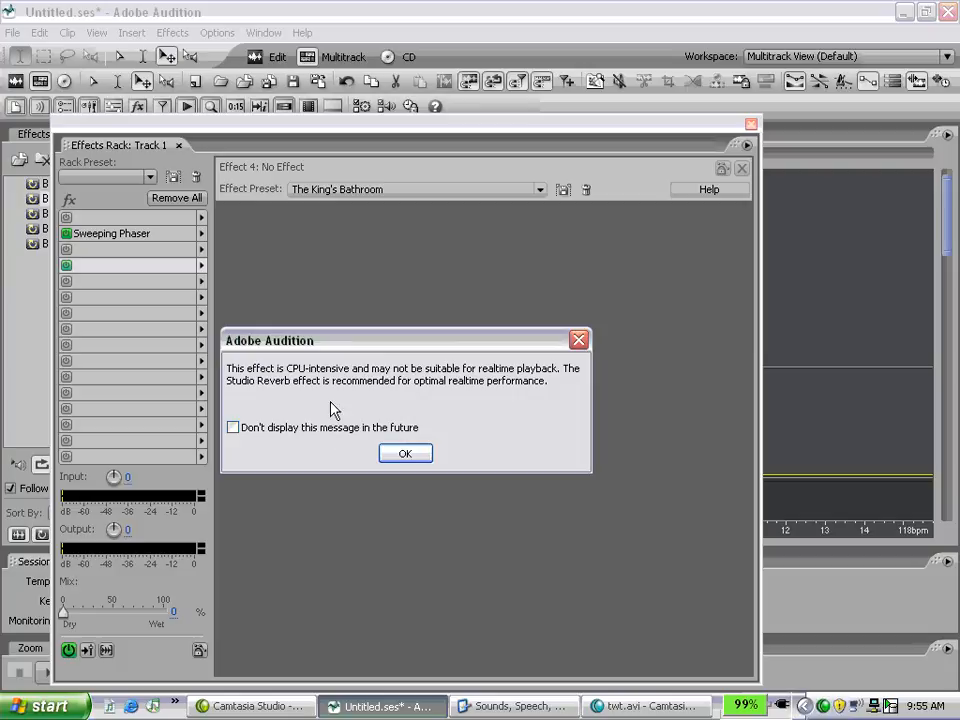
pyautogui.click(405, 456)
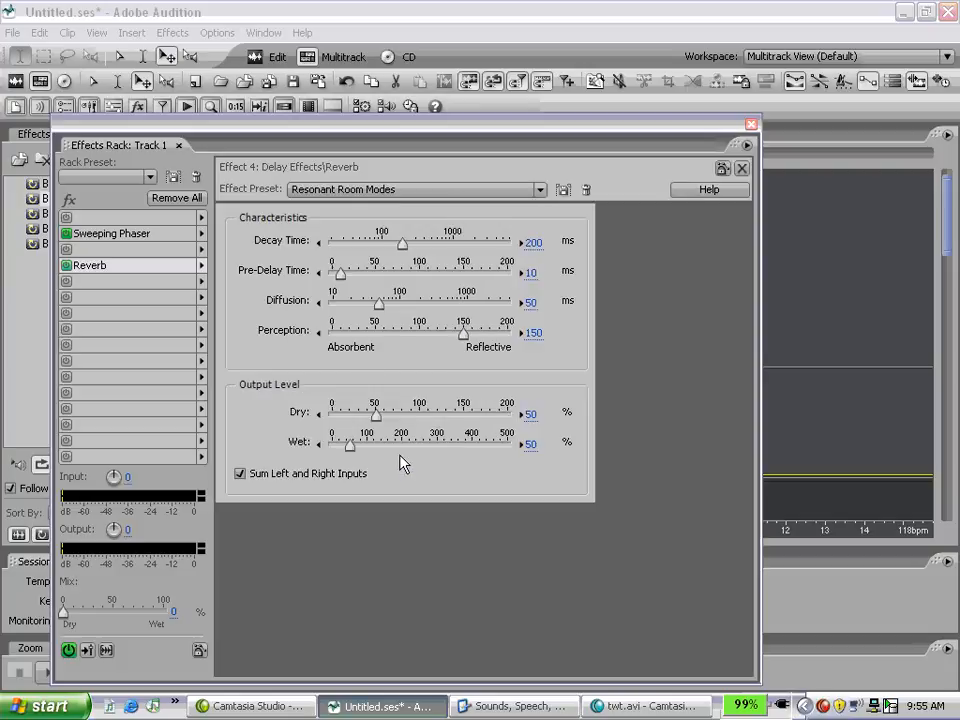
# Step: Insert the Delay effect in the sixth slot of Track 1's Effects Rack and apply its Spatial Echo preset
pyautogui.click(201, 297)
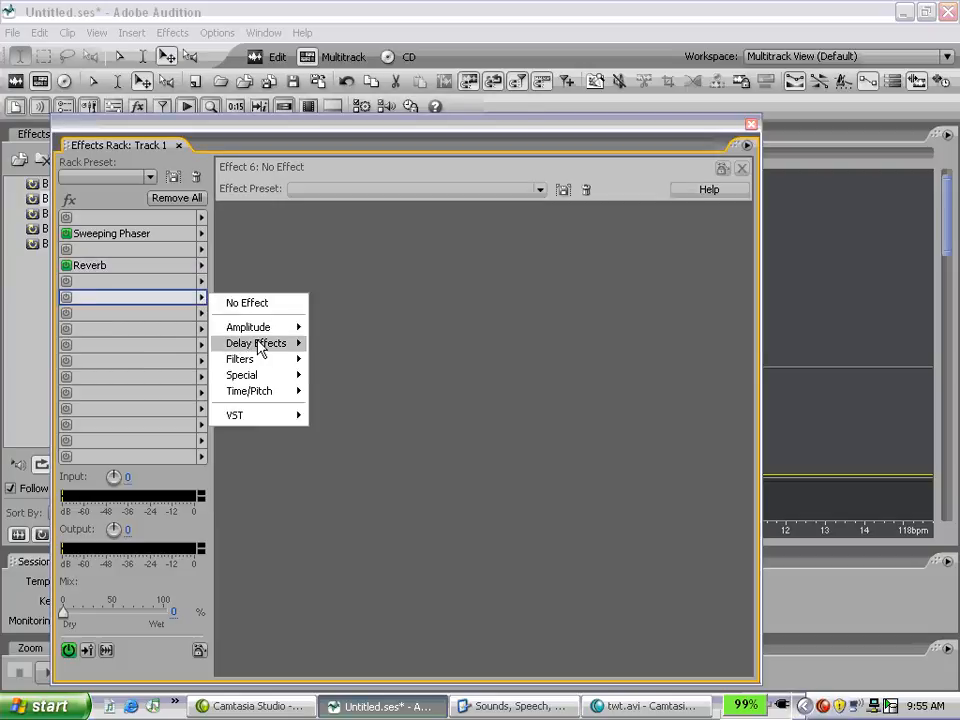
pyautogui.moveTo(261, 343)
pyautogui.click(336, 360)
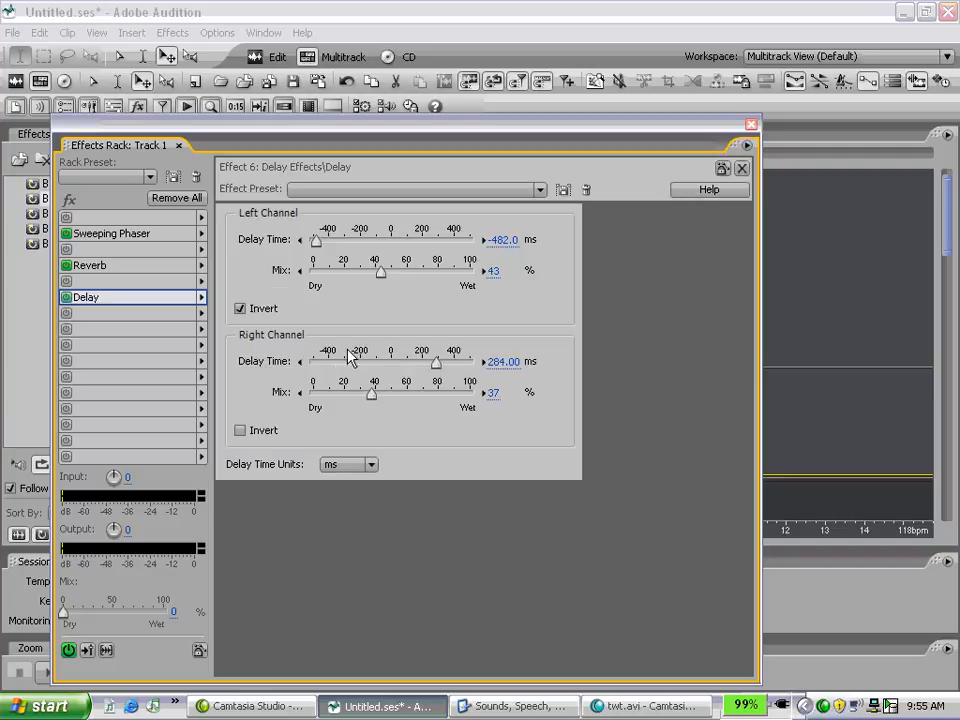
pyautogui.click(541, 189)
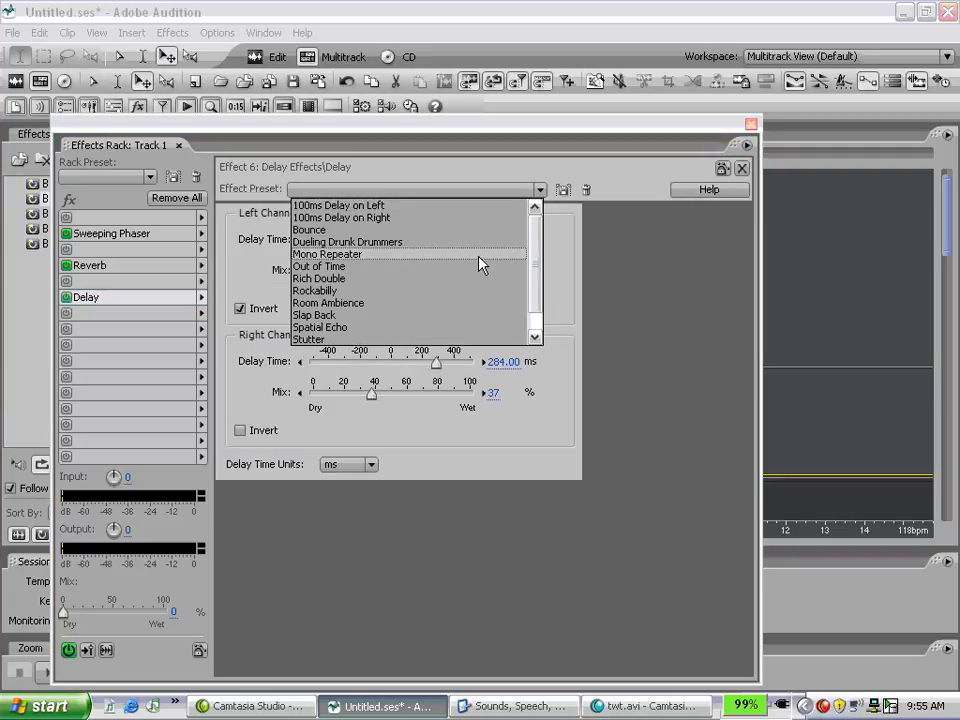
pyautogui.click(443, 330)
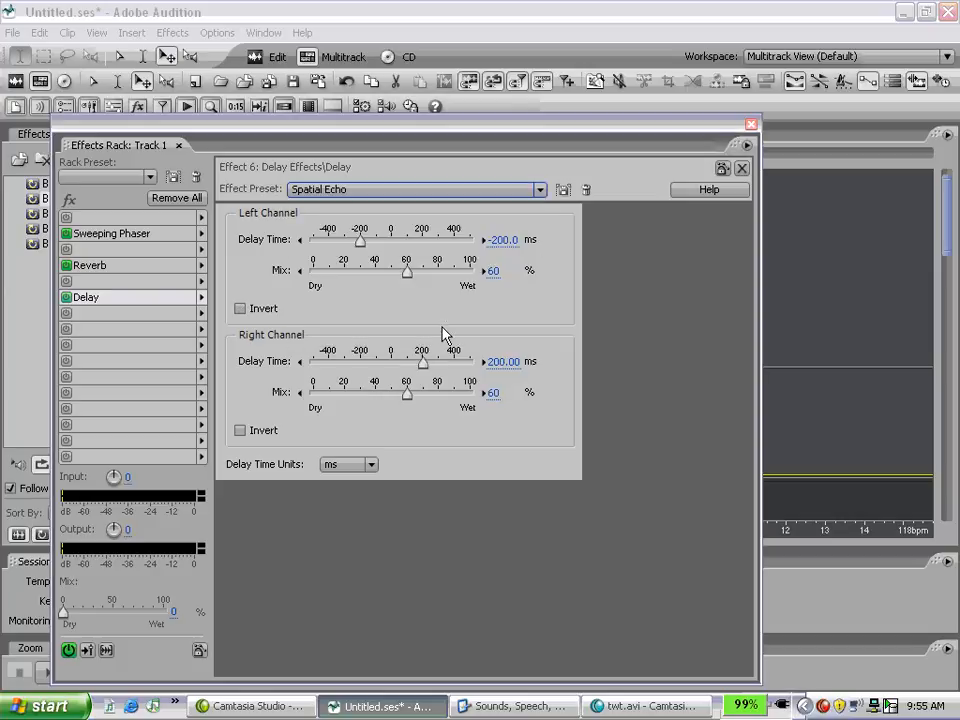
# Step: Close the Effects Rack and audition Track 1 from the start with the stacked effects
pyautogui.click(751, 123)
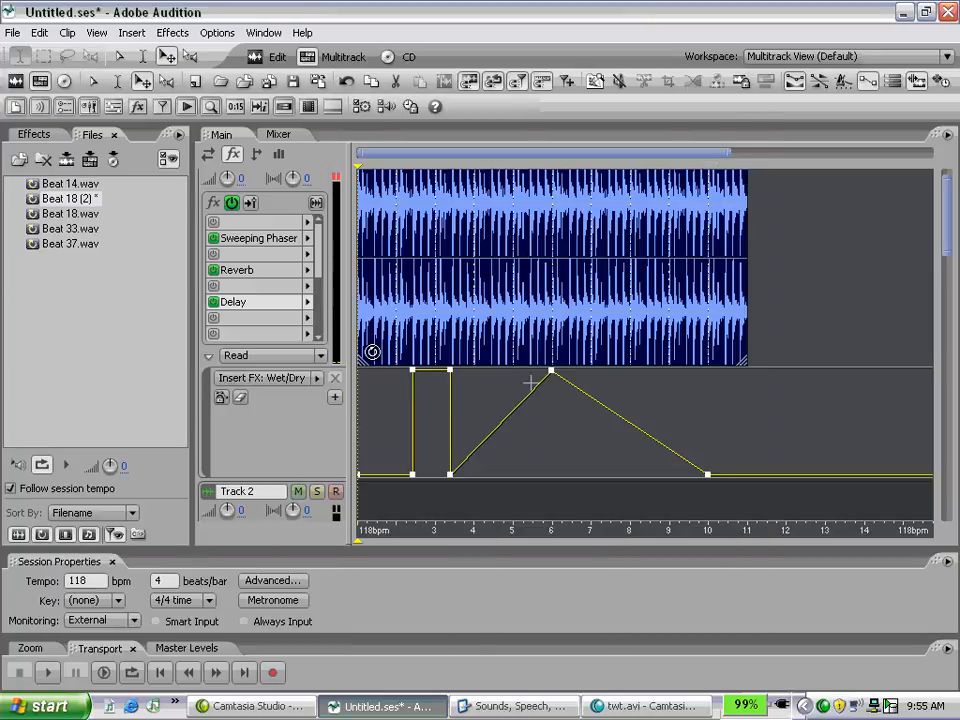
pyautogui.press('space')
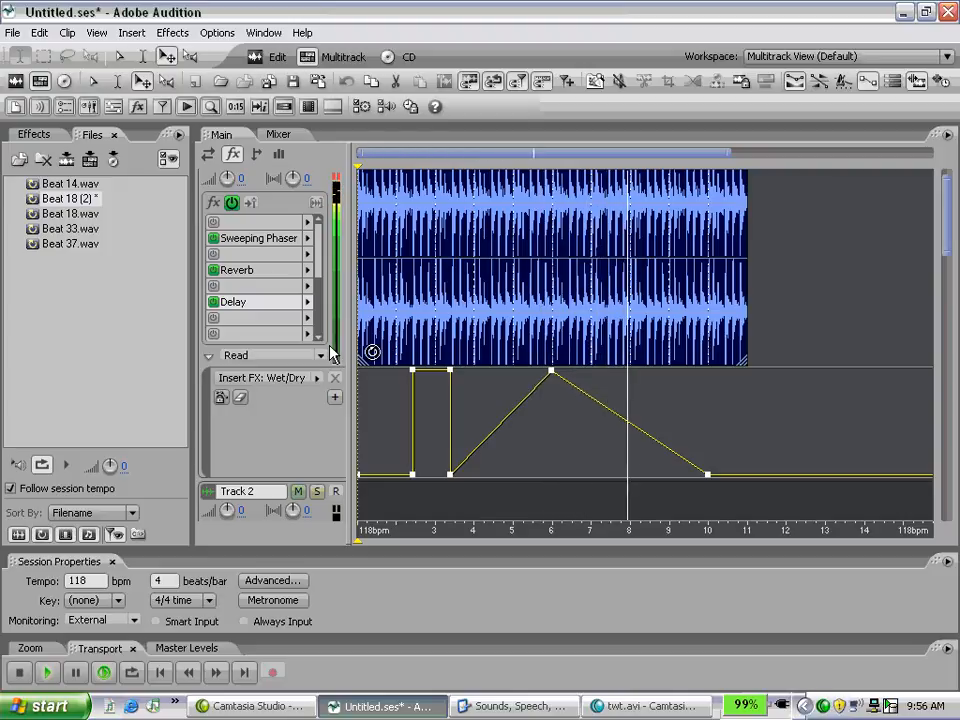
pyautogui.press('space')
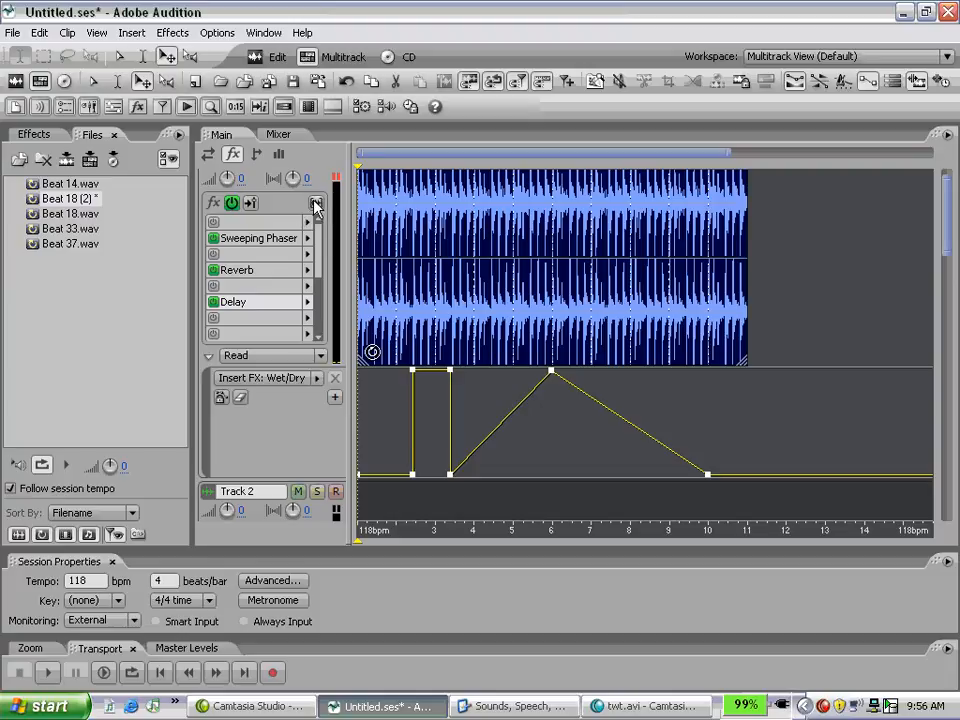
# Step: Freeze Track 1's effects, saving the multitrack session in the Bass folder with a first name as its file name
pyautogui.hotkey('ctrl', 's')
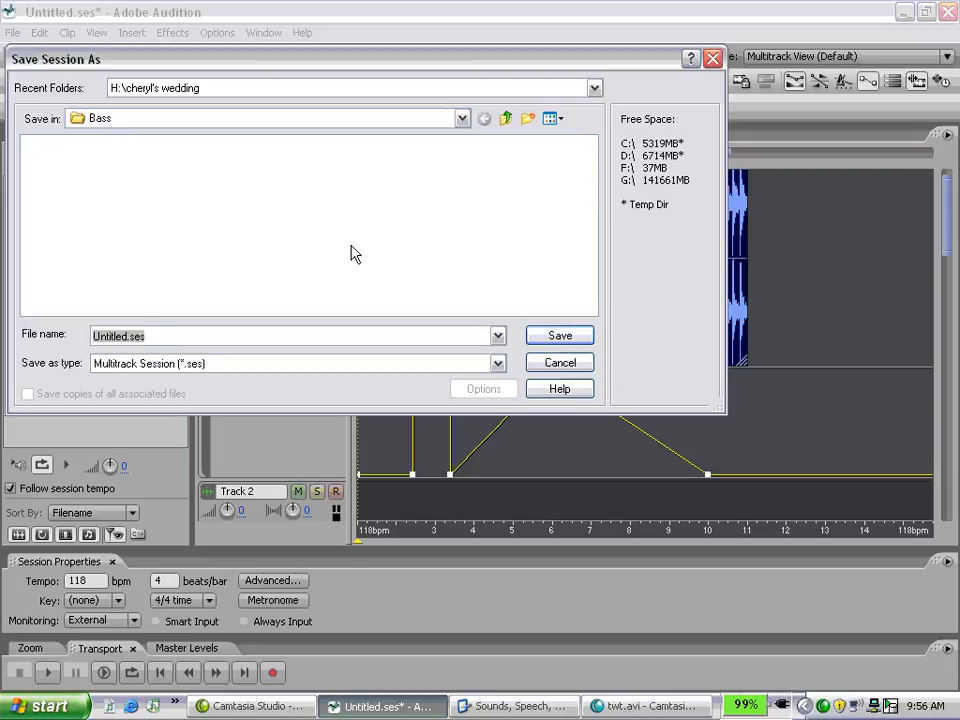
pyautogui.write('paul')
pyautogui.press('Return')
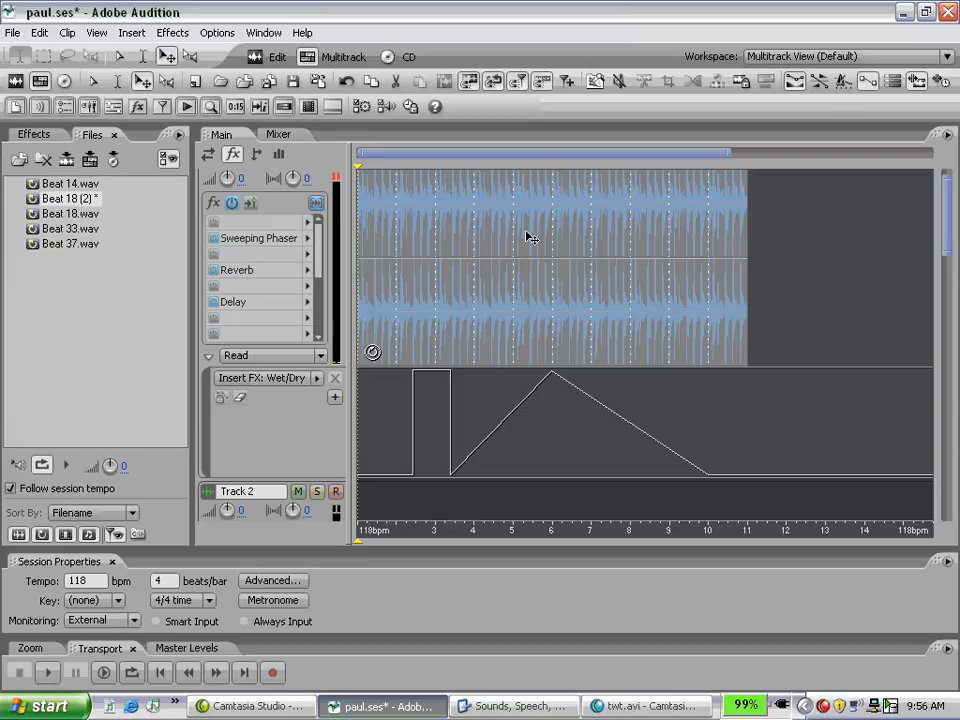
# Step: Audition the frozen Track 1 briefly from the start and unfreeze its effects
pyautogui.press('space')
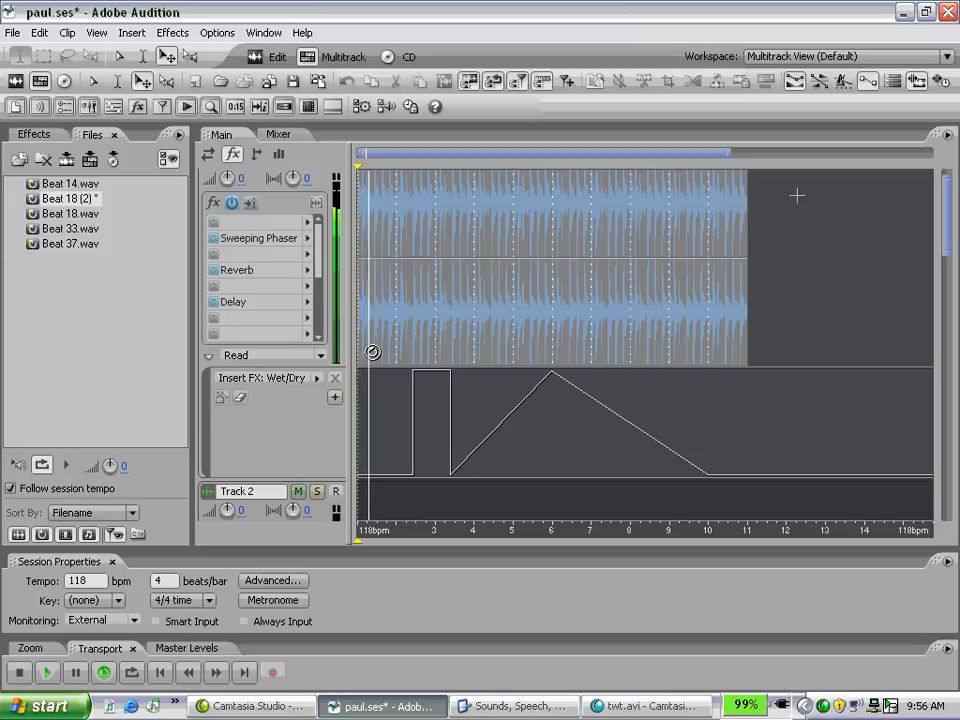
pyautogui.press('space')
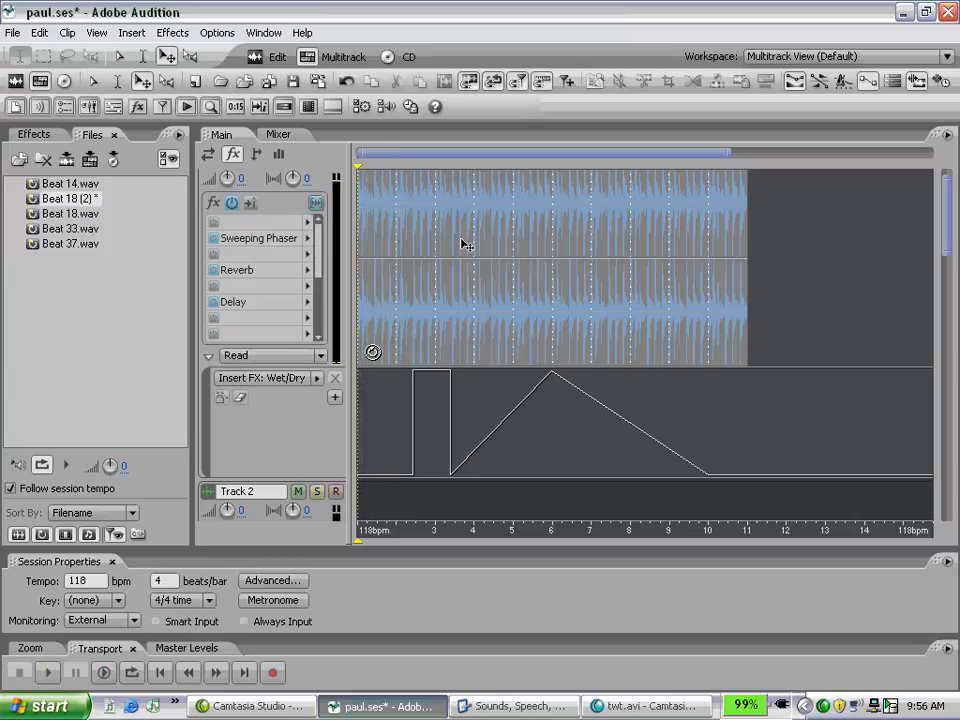
pyautogui.click(324, 200)
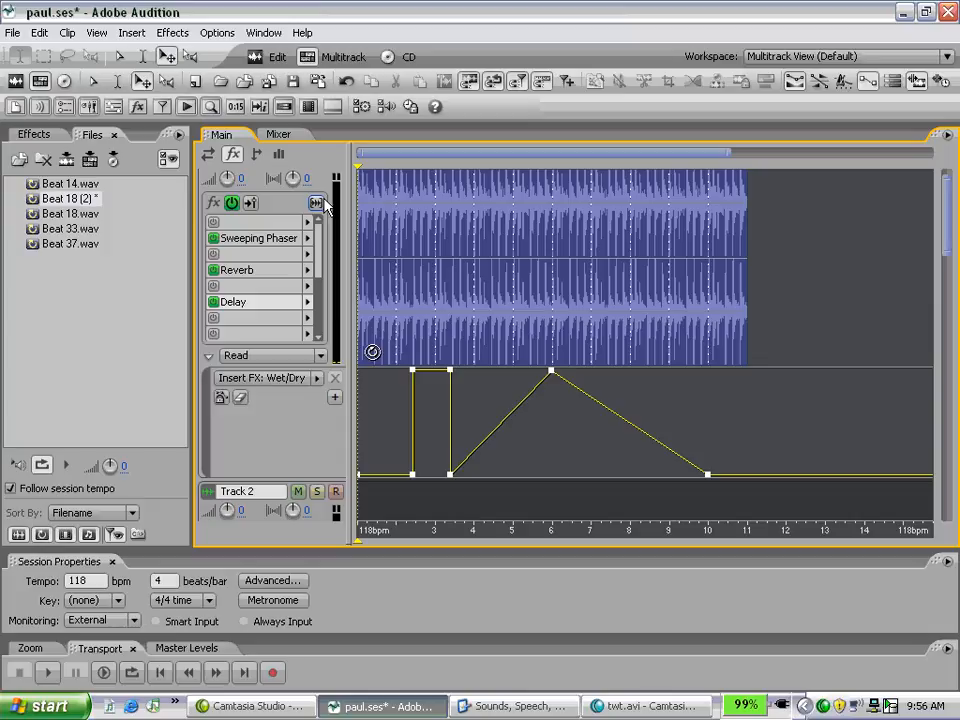